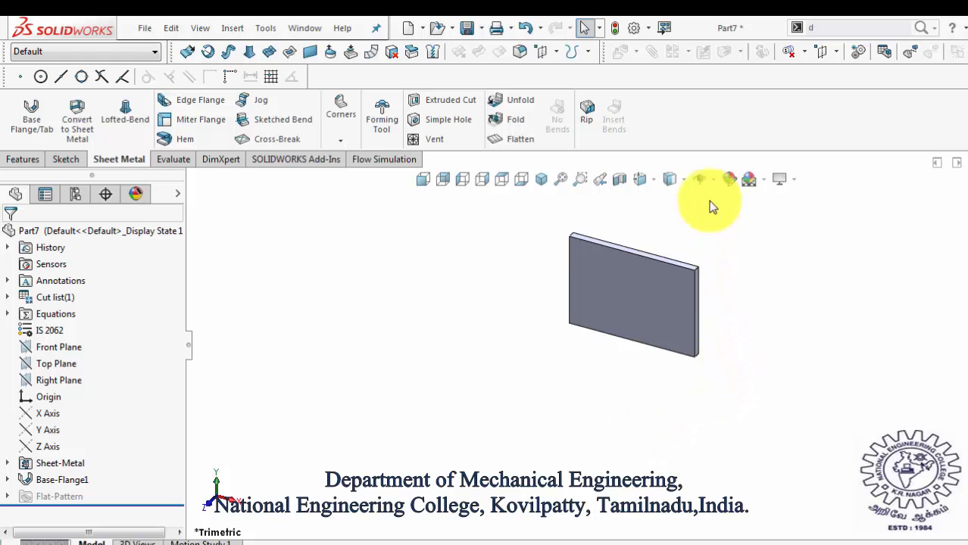
# Start an edge flange on the plate's lower front edge, extending horizontally behind the plate
pyautogui.click(193, 101)
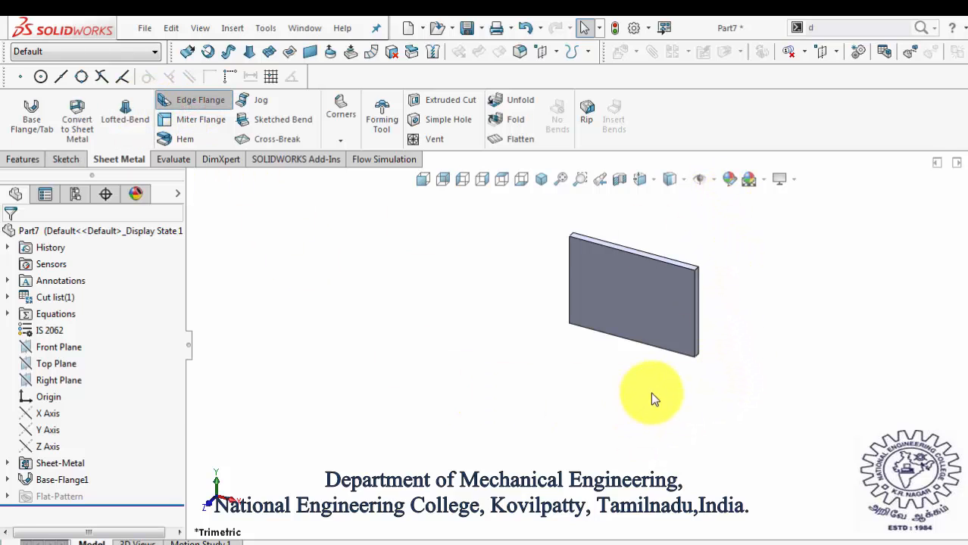
pyautogui.scroll(-3, 636, 370)
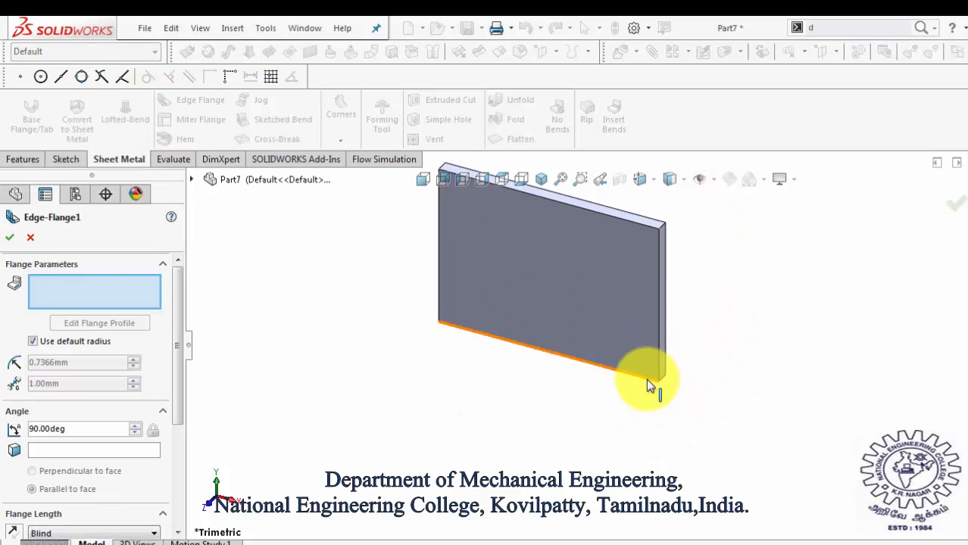
pyautogui.click(648, 378)
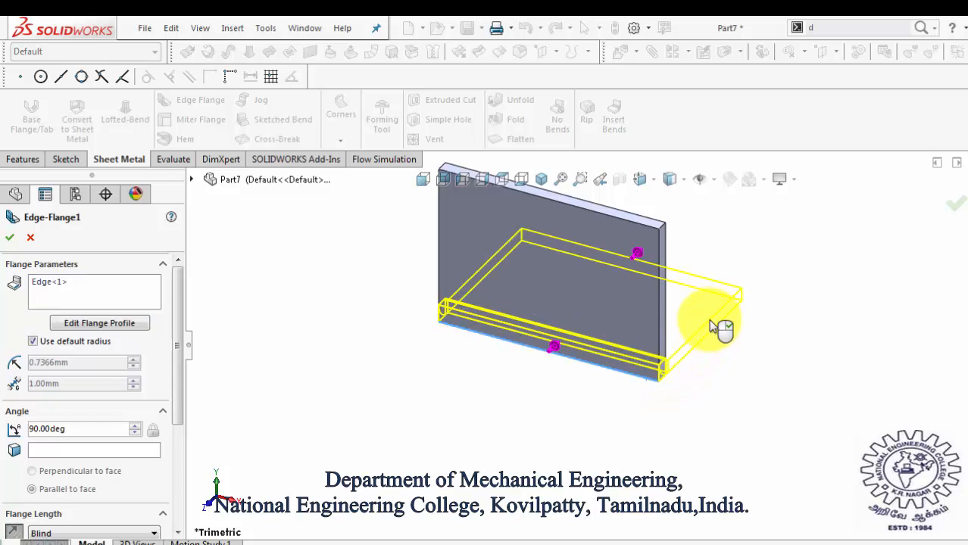
pyautogui.click(707, 323)
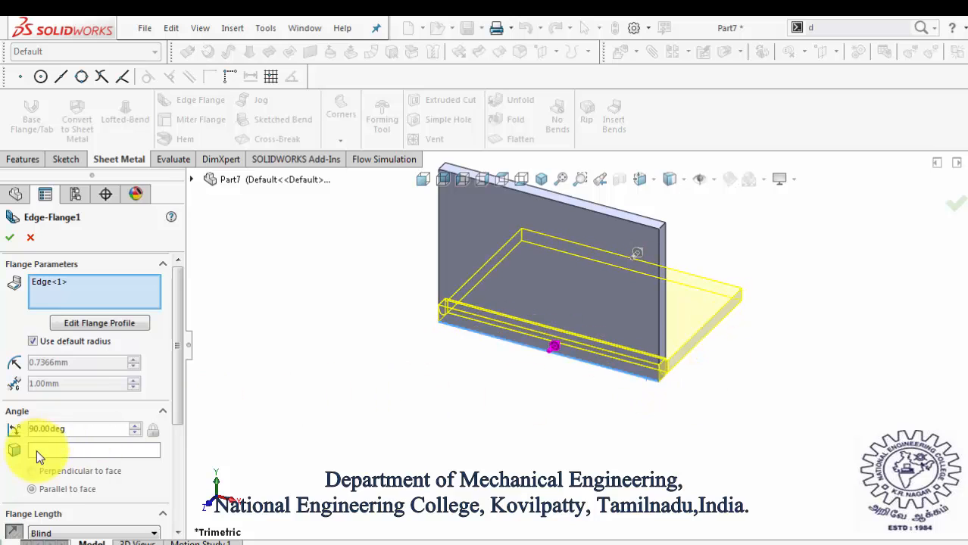
# Override the default bend radius of the first flange with 2 mm
pyautogui.click(33, 341)
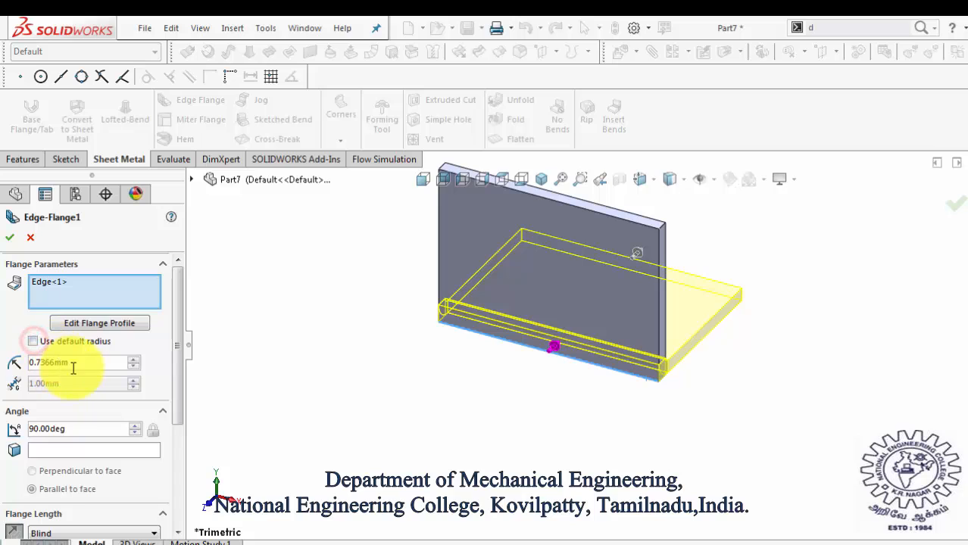
pyautogui.doubleClick(84, 364)
pyautogui.write('2')
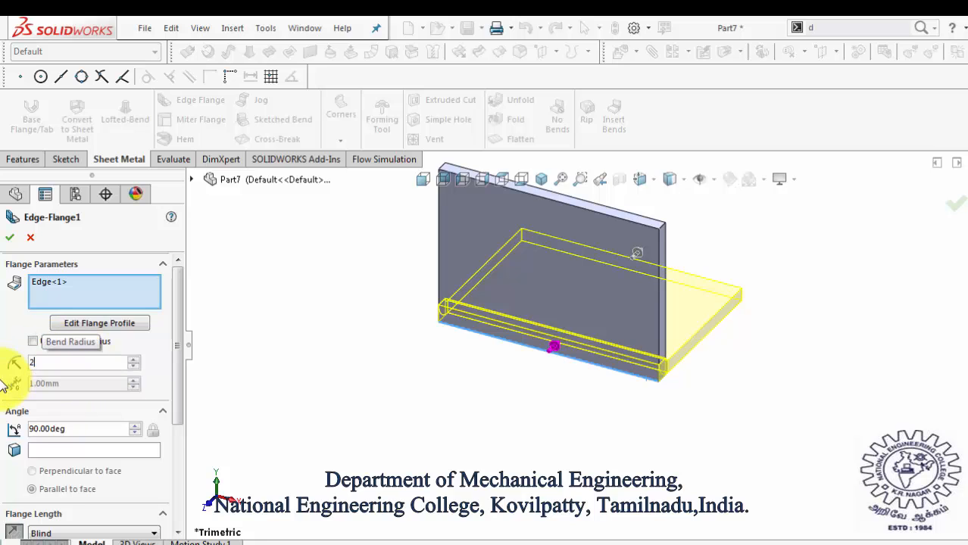
pyautogui.press('Return')
# Set the first flange's length to 17 mm and create the flange
pyautogui.scroll(-3, 184, 500)
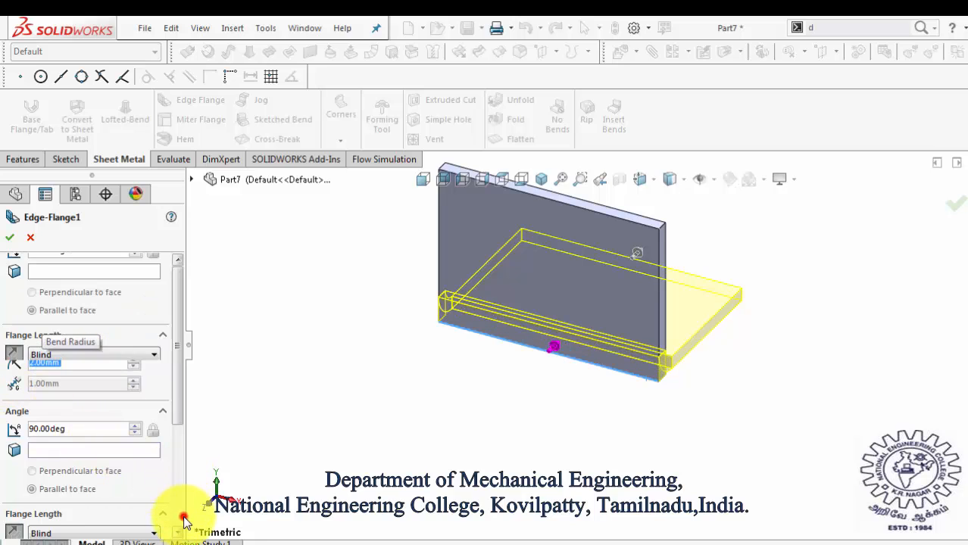
pyautogui.doubleClick(77, 373)
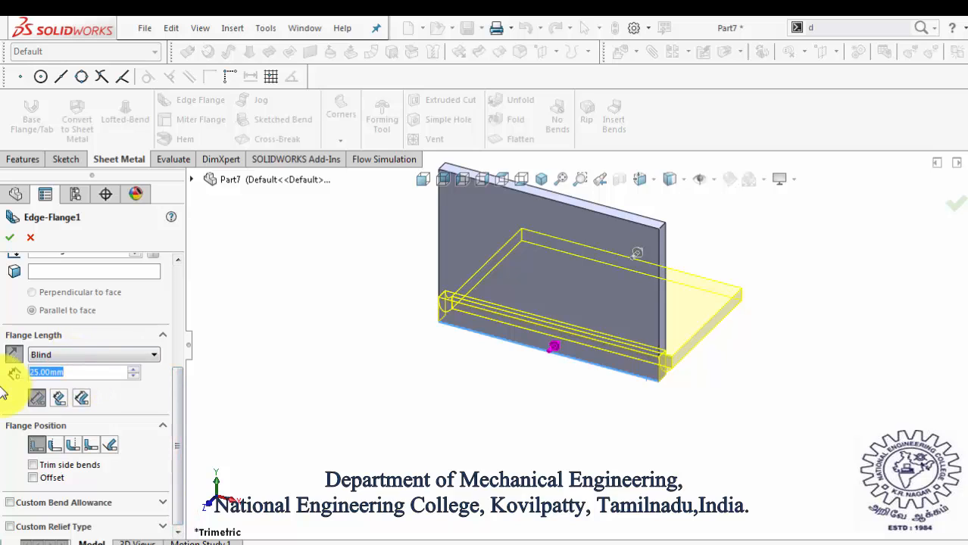
pyautogui.press('Return')
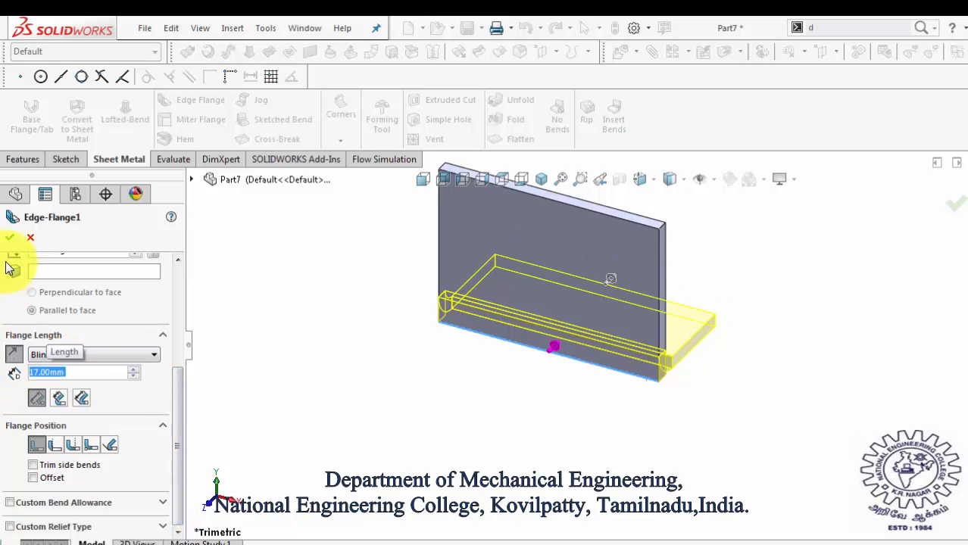
pyautogui.click(11, 238)
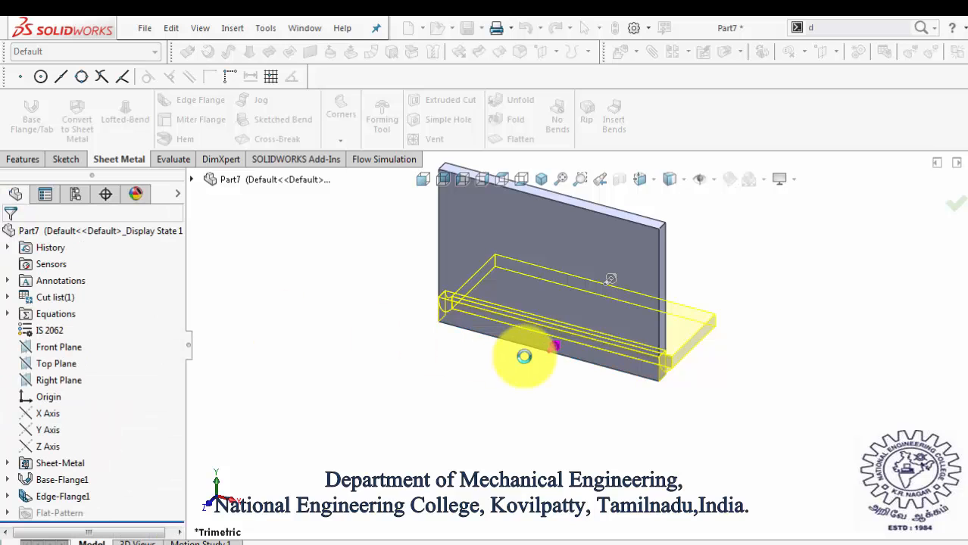
pyautogui.click(568, 405)
pyautogui.scroll(4, 640, 368)
pyautogui.scroll(-1, 658, 292)
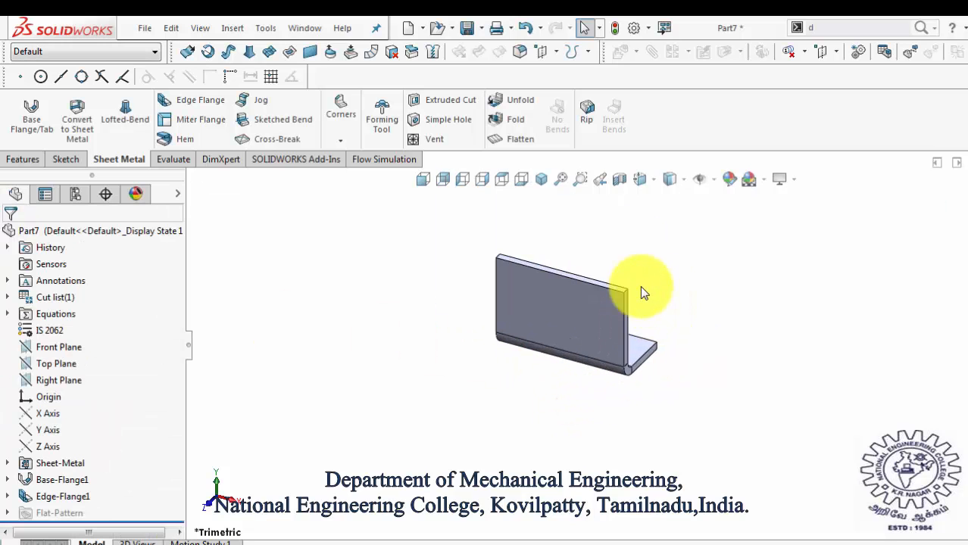
# Start a second edge flange on the free upper edge of the horizontal flange, extending downward
pyautogui.click(194, 100)
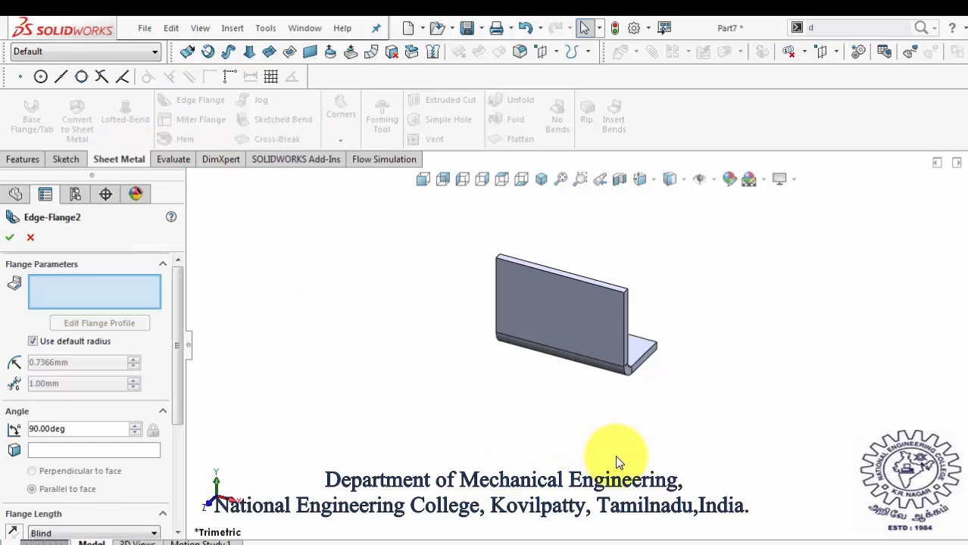
pyautogui.moveTo(615, 462); pyautogui.dragTo(559, 400, button='middle')
pyautogui.click(586, 364)
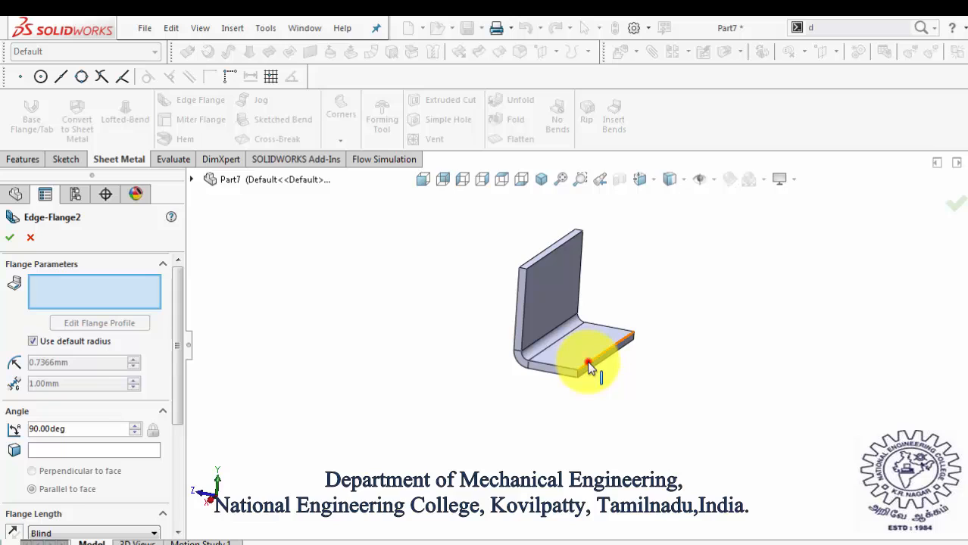
pyautogui.click(608, 479)
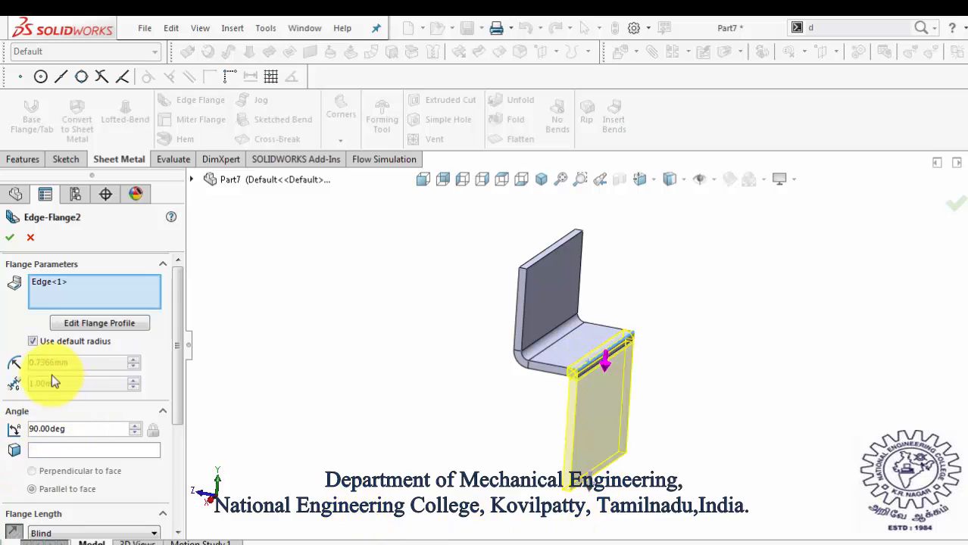
# Override the default bend radius of the downward flange with 2 mm
pyautogui.click(31, 341)
pyautogui.doubleClick(79, 366)
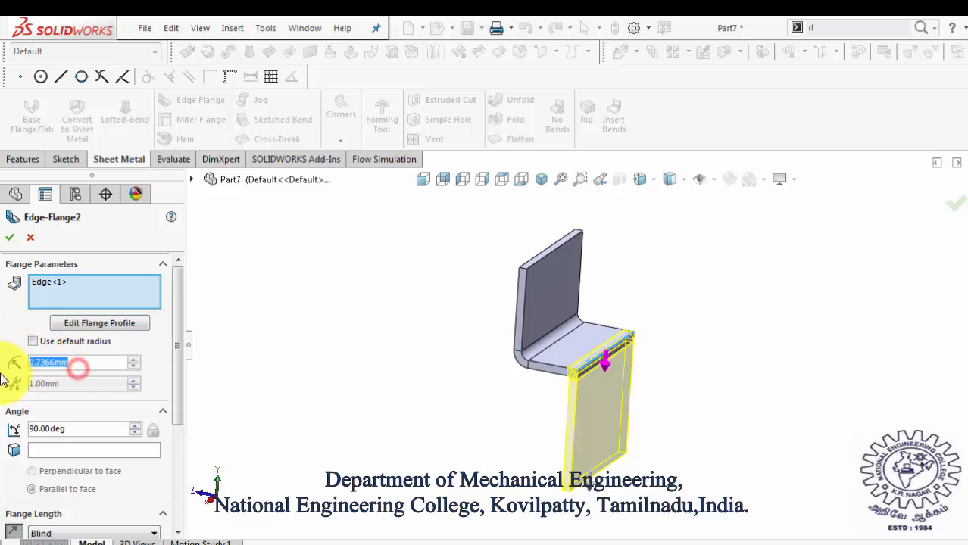
pyautogui.write('2')
pyautogui.press('Return')
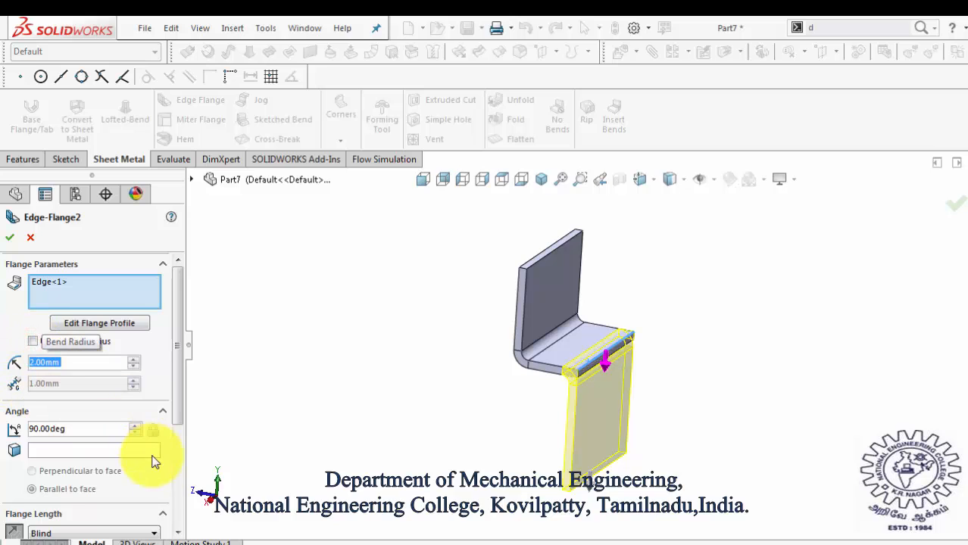
# Set the downward flange's length to 40 mm and create the flange
pyautogui.click(181, 530)
pyautogui.click(181, 529)
pyautogui.click(181, 529)
pyautogui.click(181, 529)
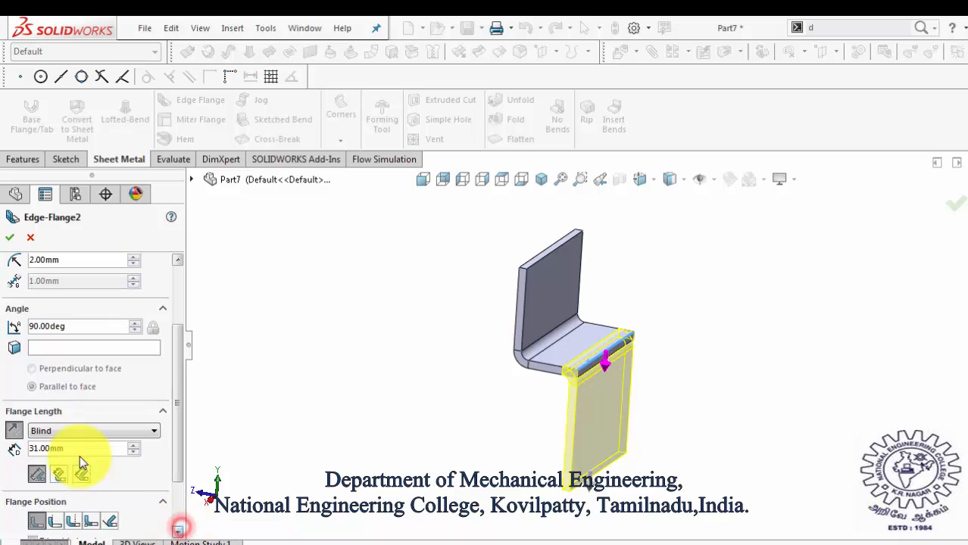
pyautogui.moveTo(78, 452); pyautogui.dragTo(10, 452)
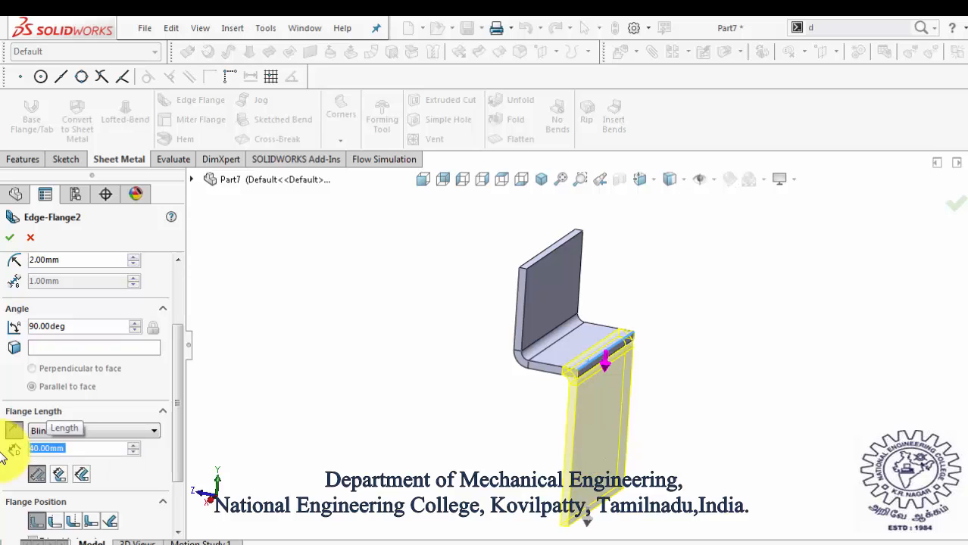
pyautogui.click(10, 239)
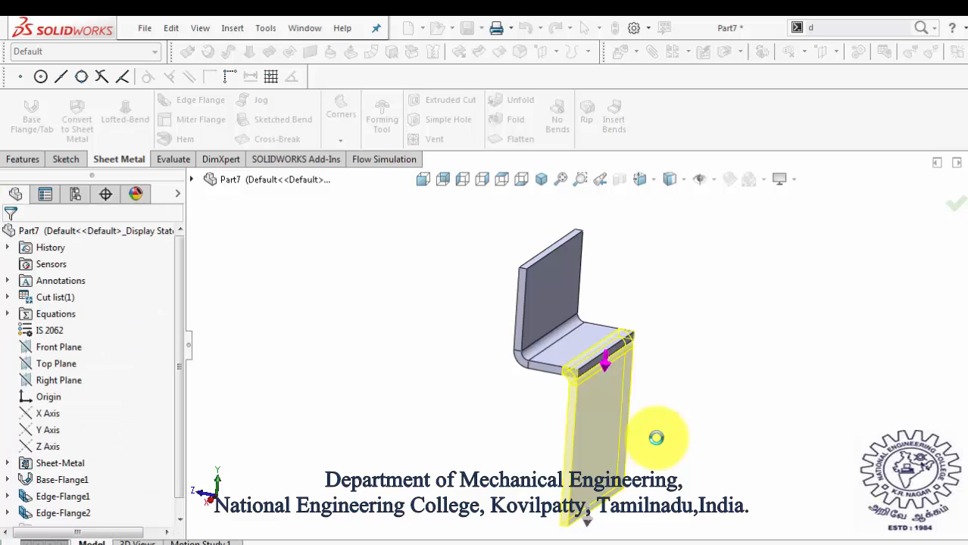
# Start a third edge flange on the lower edge of the downward flange, extending horizontally toward the front
pyautogui.moveTo(720, 437); pyautogui.dragTo(726, 458, button='middle')
pyautogui.click(209, 102)
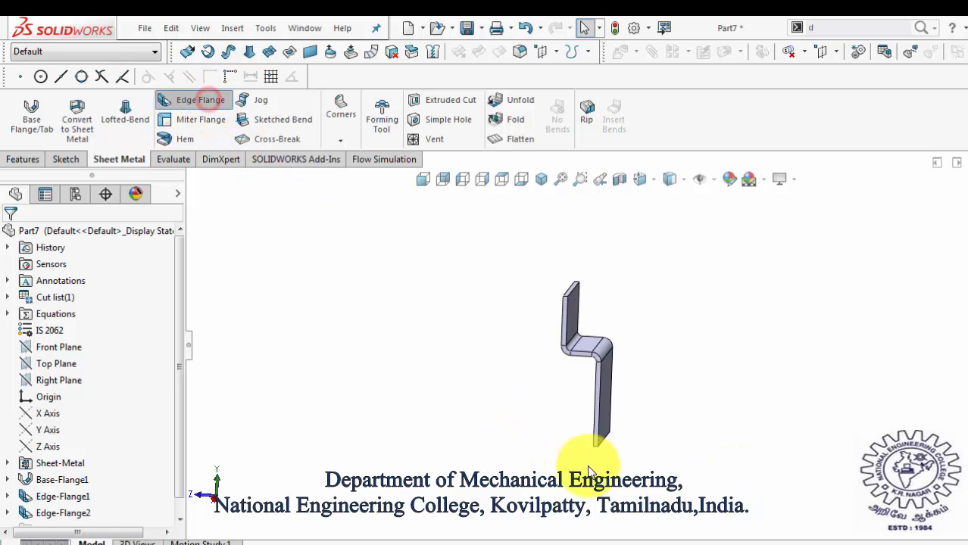
pyautogui.scroll(-4, 598, 434)
pyautogui.click(593, 426)
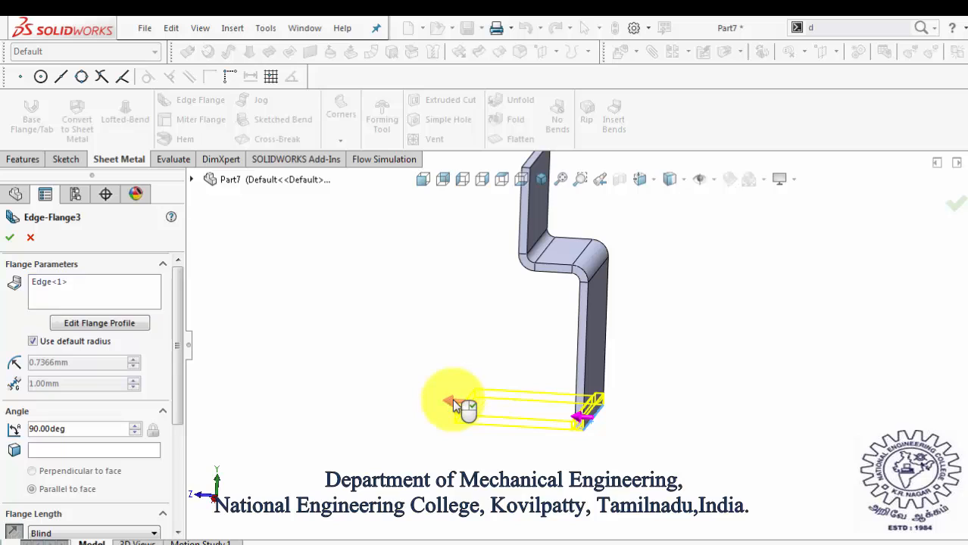
pyautogui.click(459, 403)
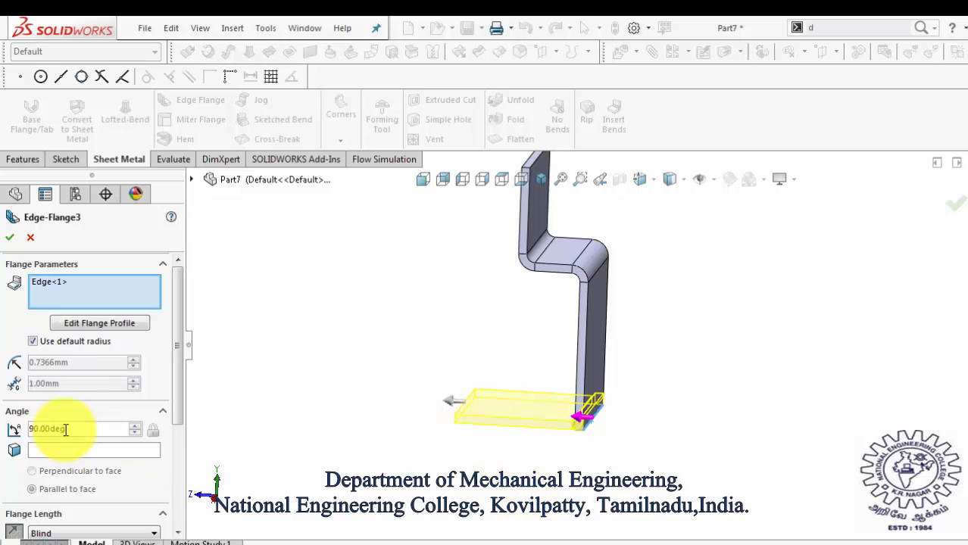
# Override the default bend radius of the bottom flange with 2 mm
pyautogui.click(47, 344)
pyautogui.doubleClick(88, 362)
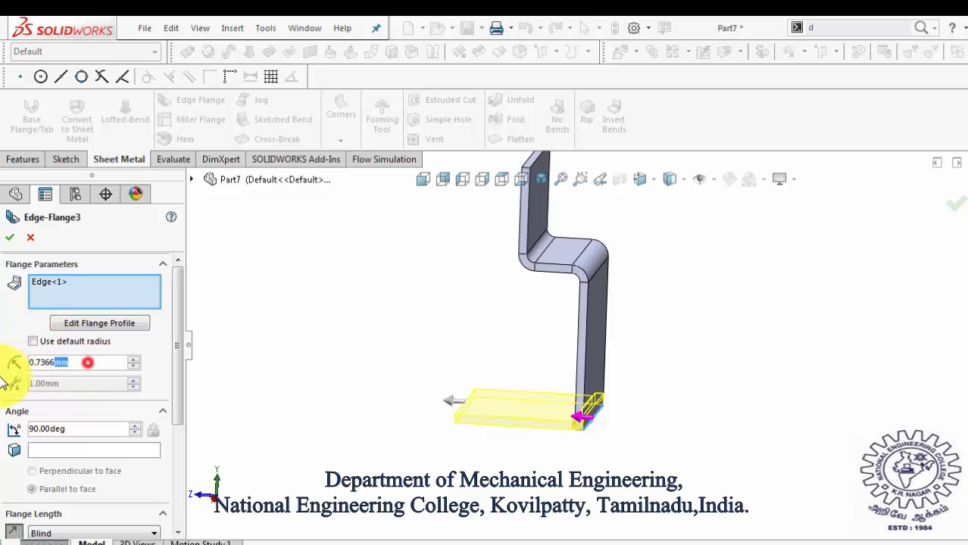
pyautogui.press('BackSpace')
pyautogui.moveTo(73, 363); pyautogui.dragTo(3, 369)
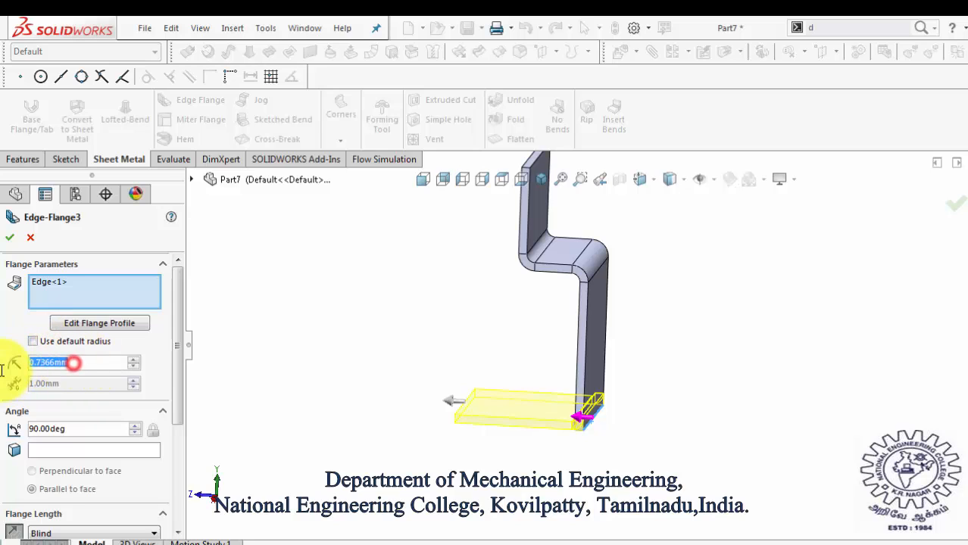
pyautogui.write('2')
pyautogui.press('Return')
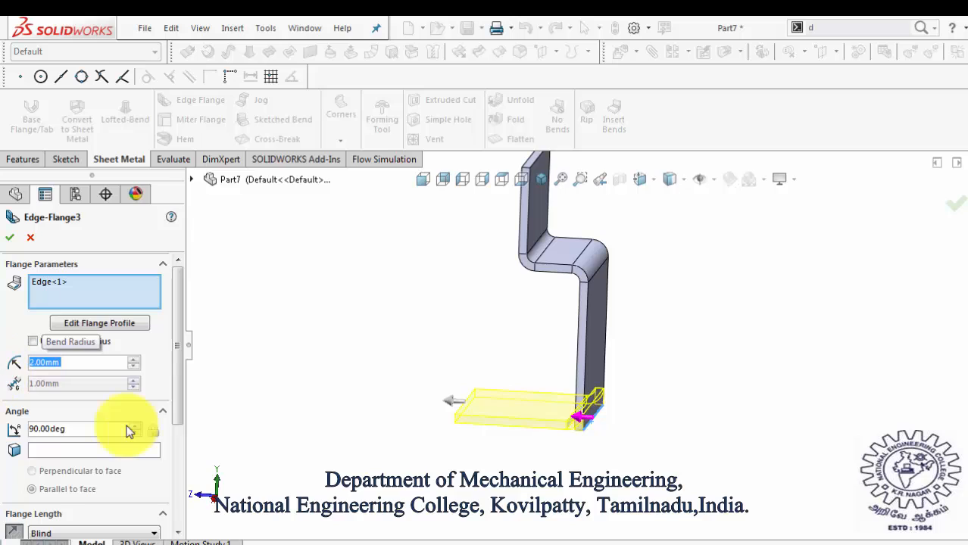
# Set the bottom flange's length to 30 mm and create the flange
pyautogui.scroll(-3, 181, 447)
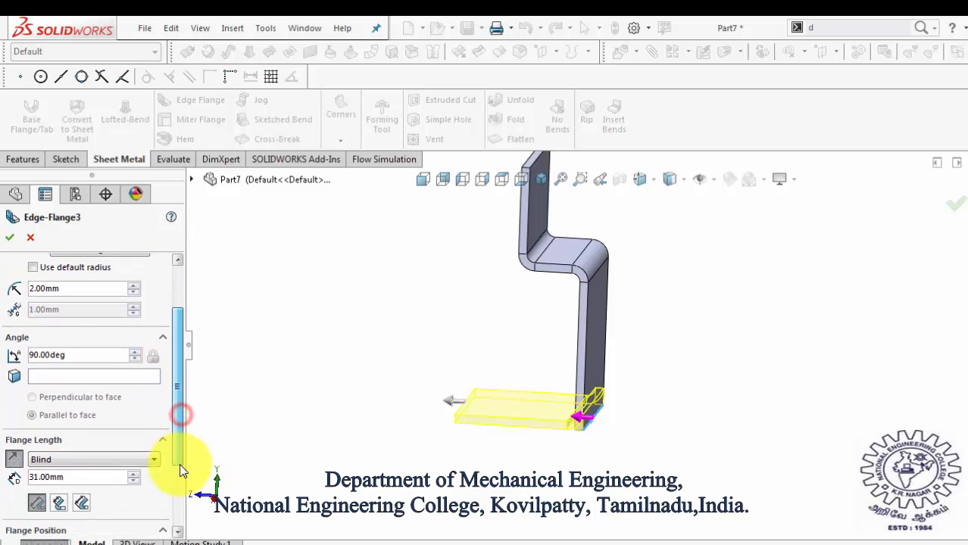
pyautogui.moveTo(84, 434); pyautogui.dragTo(3, 445)
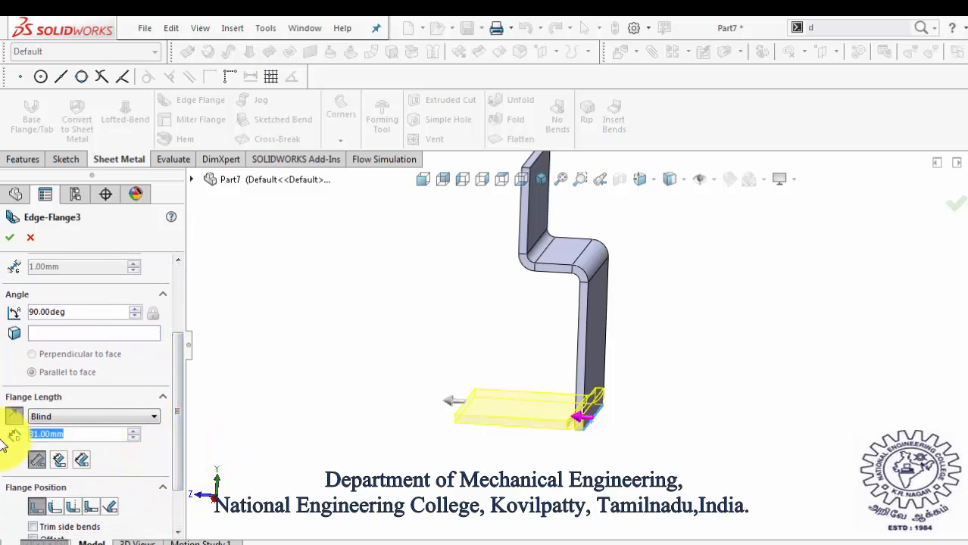
pyautogui.write('30')
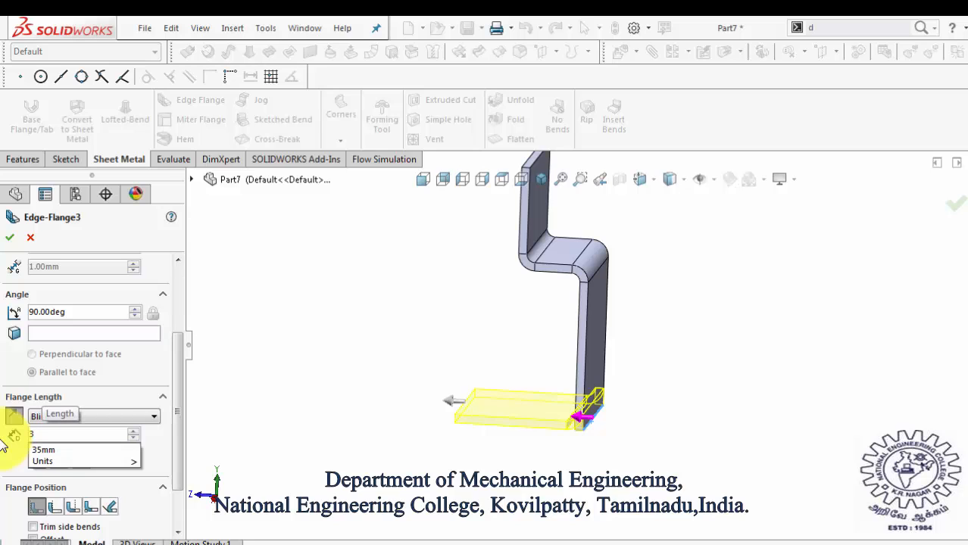
pyautogui.click(9, 238)
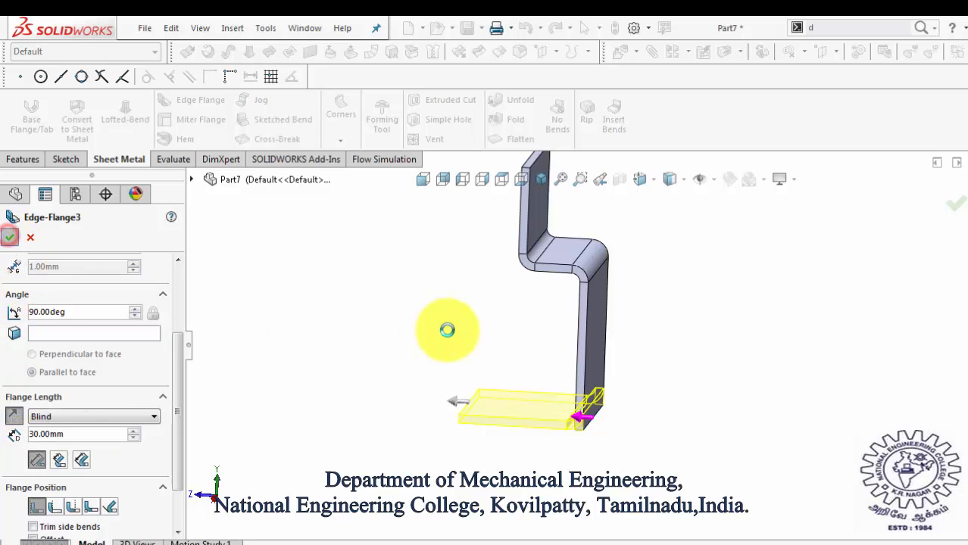
pyautogui.click(713, 313)
# Examine the bent sheet metal profile from the front and left side
pyautogui.scroll(2, 609, 345)
pyautogui.scroll(-2, 609, 295)
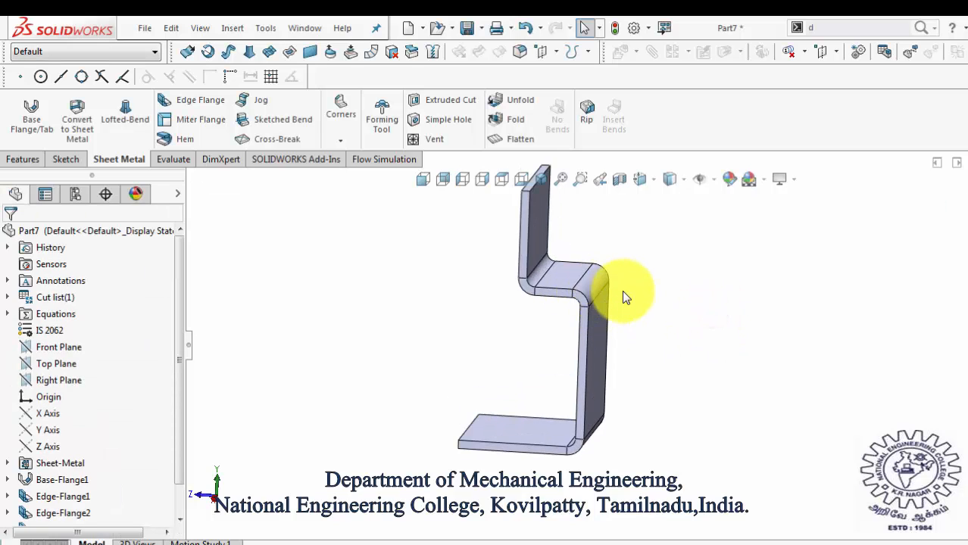
pyautogui.scroll(1, 623, 292)
pyautogui.hotkey('ctrl', '1')
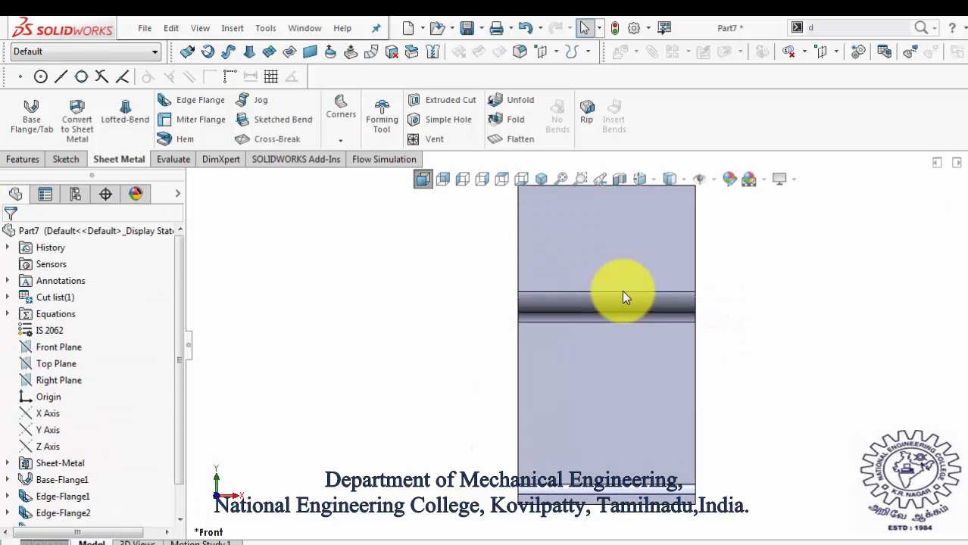
pyautogui.hotkey('ctrl', '3')
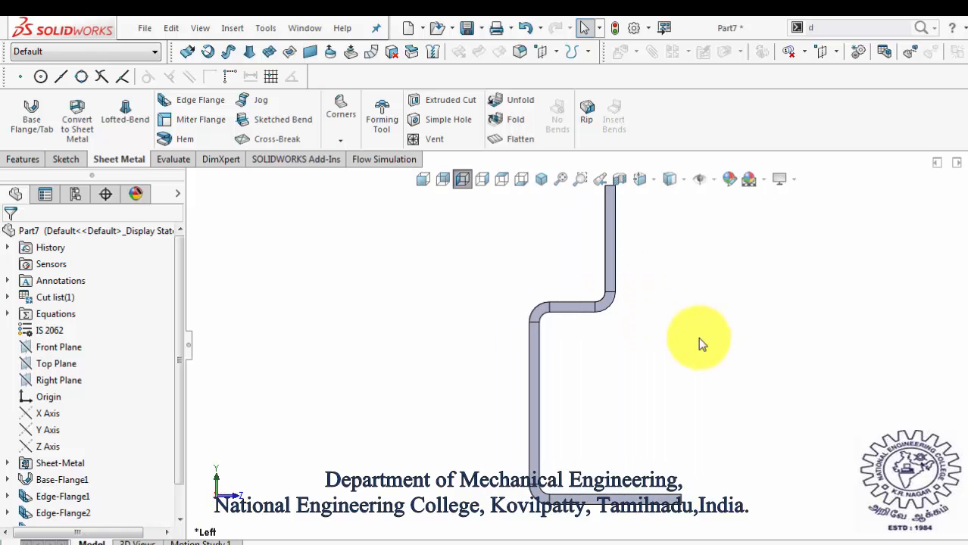
pyautogui.scroll(2, 650, 339)
pyautogui.scroll(-1, 647, 335)
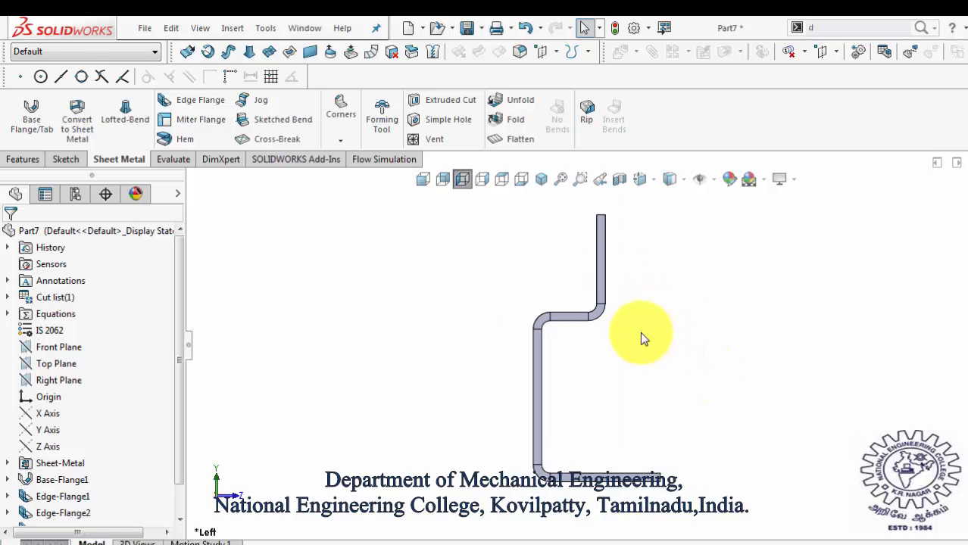
pyautogui.moveTo(640, 332); pyautogui.dragTo(694, 340, button='middle')
# Start a sketch on the upper front face of the base flange and draw a circle left of the origin, level with it
pyautogui.hotkey('ctrl', '1')
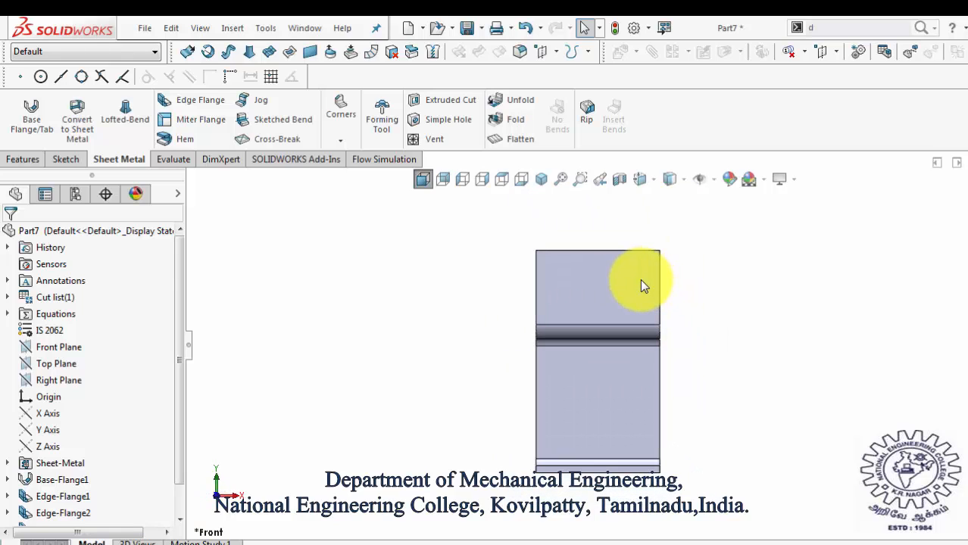
pyautogui.click(41, 77)
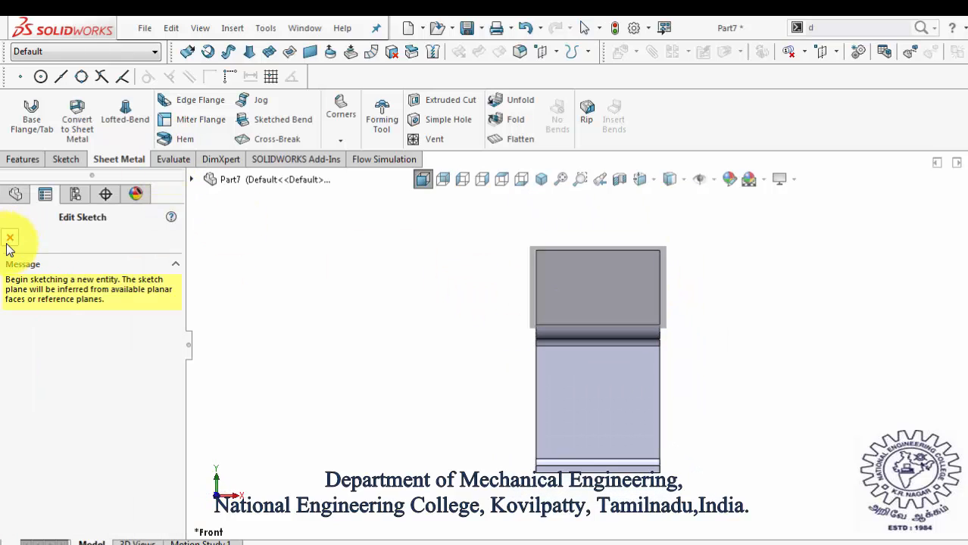
pyautogui.click(11, 242)
pyautogui.click(601, 288)
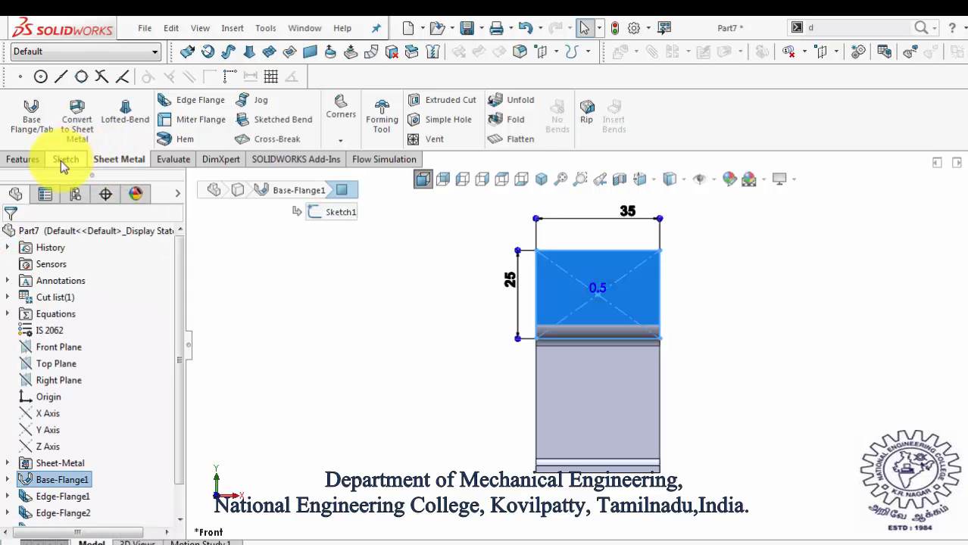
pyautogui.click(65, 159)
pyautogui.click(131, 99)
pyautogui.scroll(-3, 553, 265)
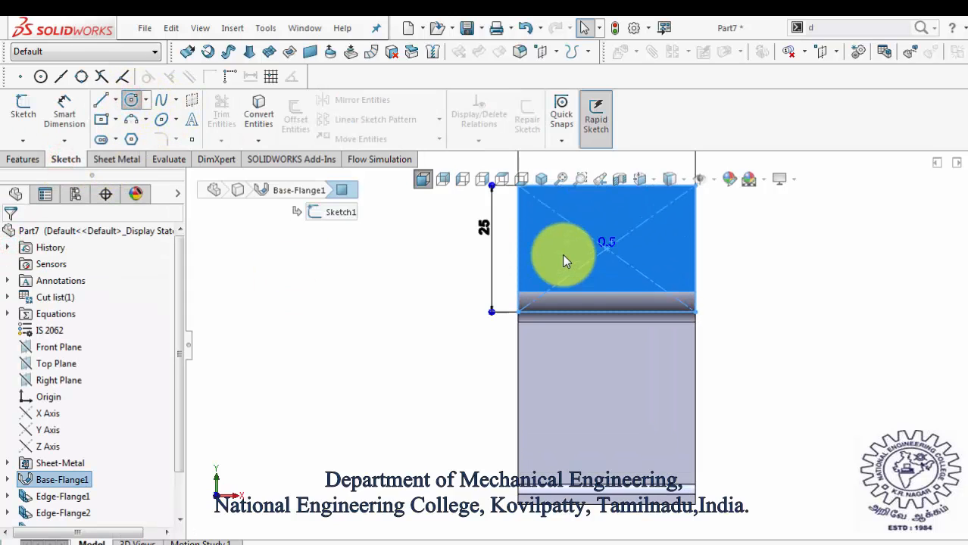
pyautogui.click(569, 255)
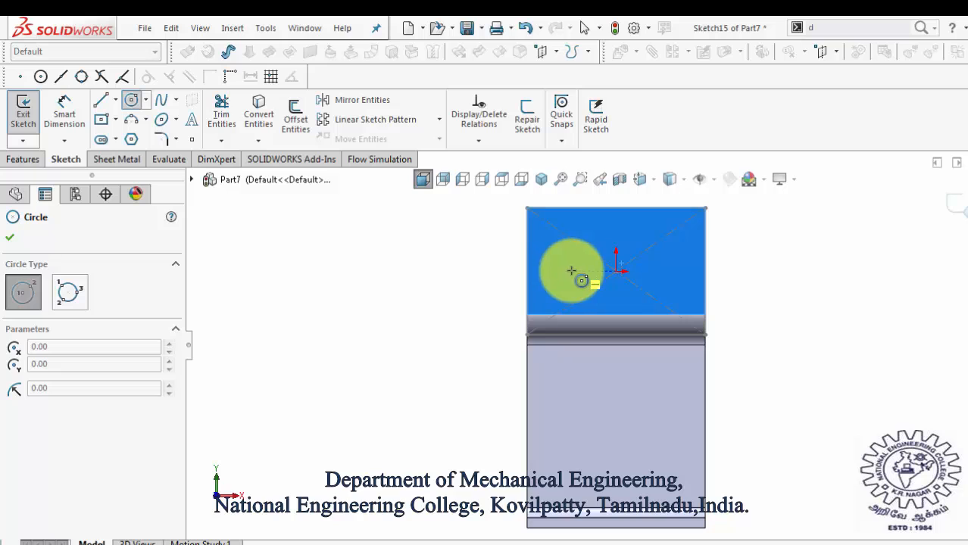
pyautogui.click(571, 270)
pyautogui.click(579, 283)
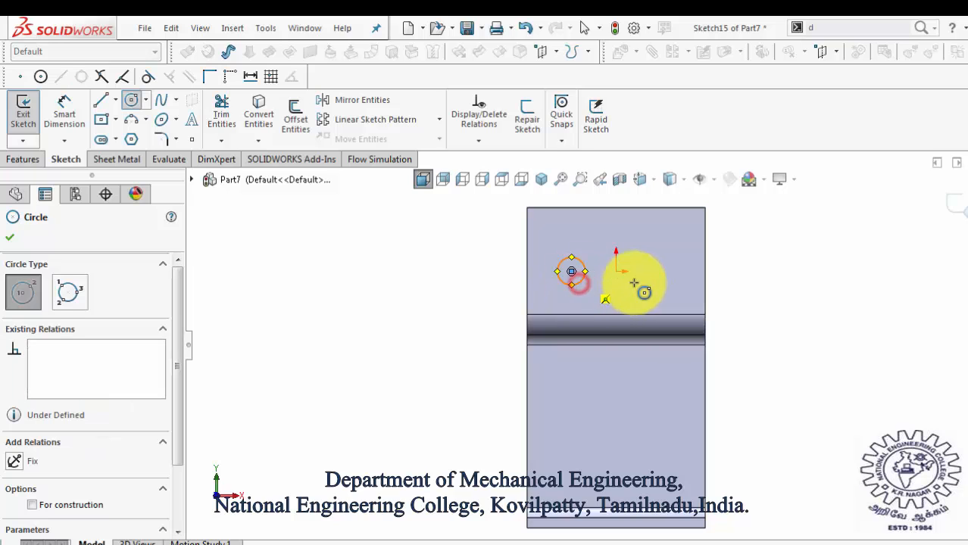
# Sketch a second circle about 6.7 mm in diameter right of the origin, level with the first circle
pyautogui.click(669, 270)
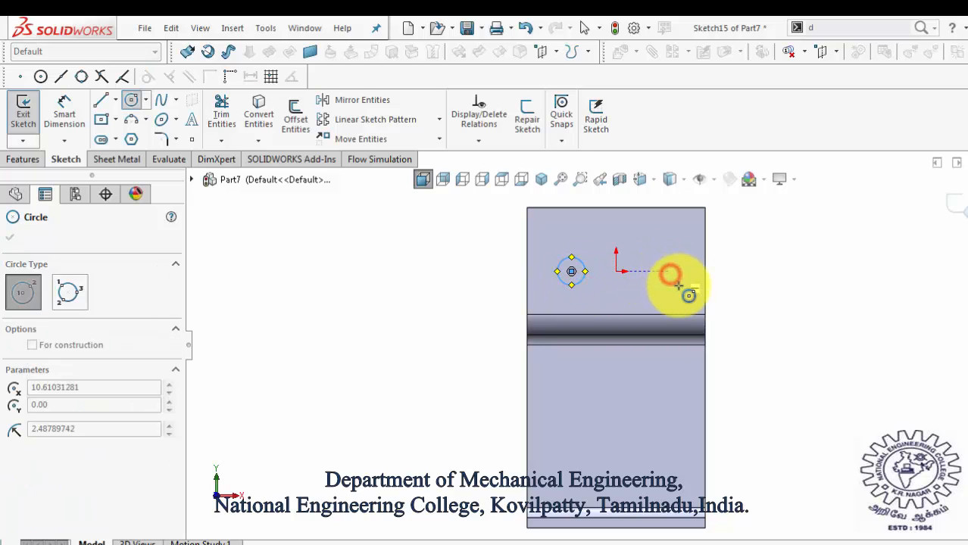
pyautogui.click(680, 286)
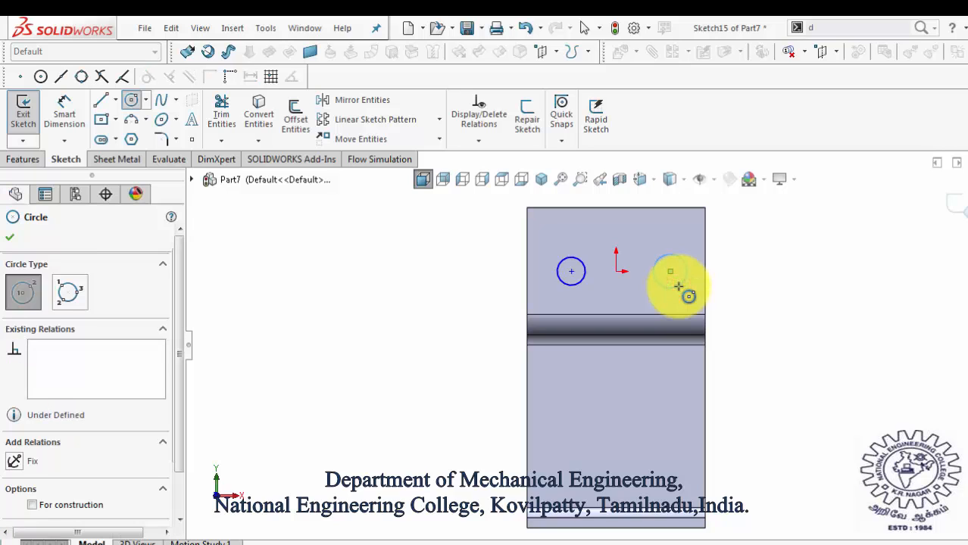
pyautogui.press('Escape')
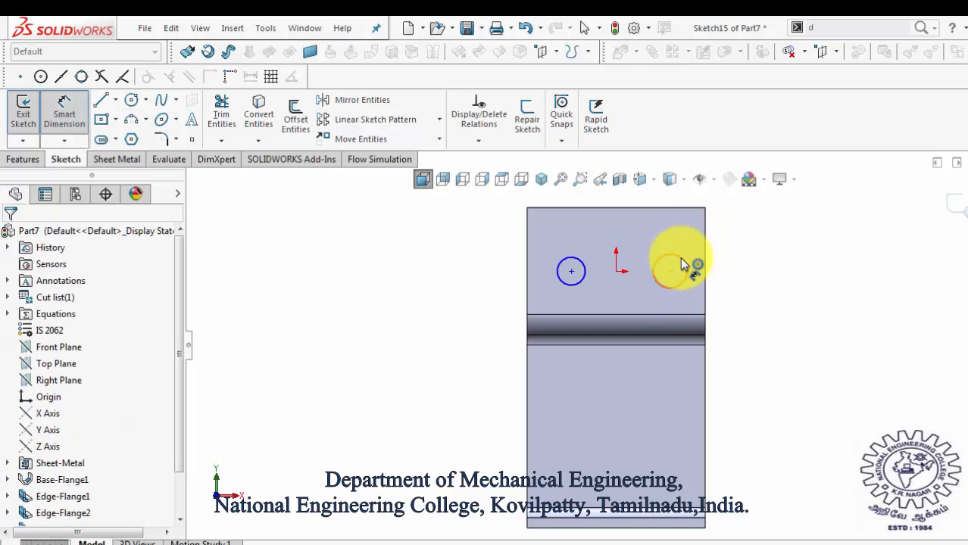
# Dimension the right circle's diameter to 8 mm
pyautogui.click(680, 261)
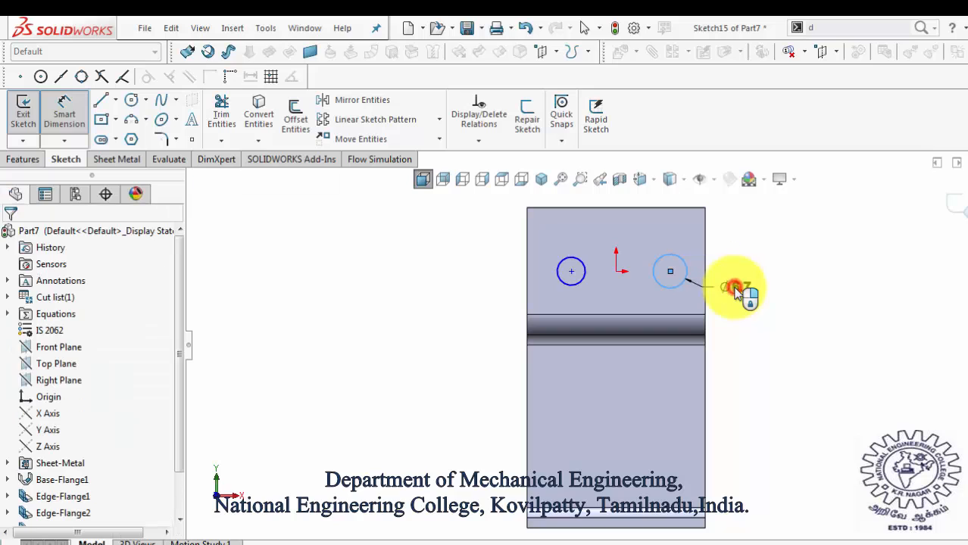
pyautogui.click(736, 292)
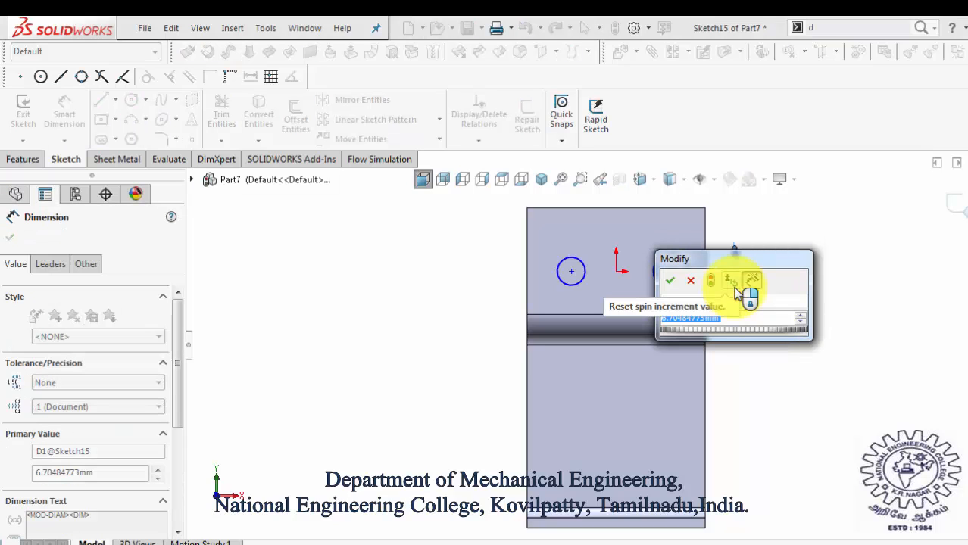
pyautogui.write('8')
pyautogui.press('Return')
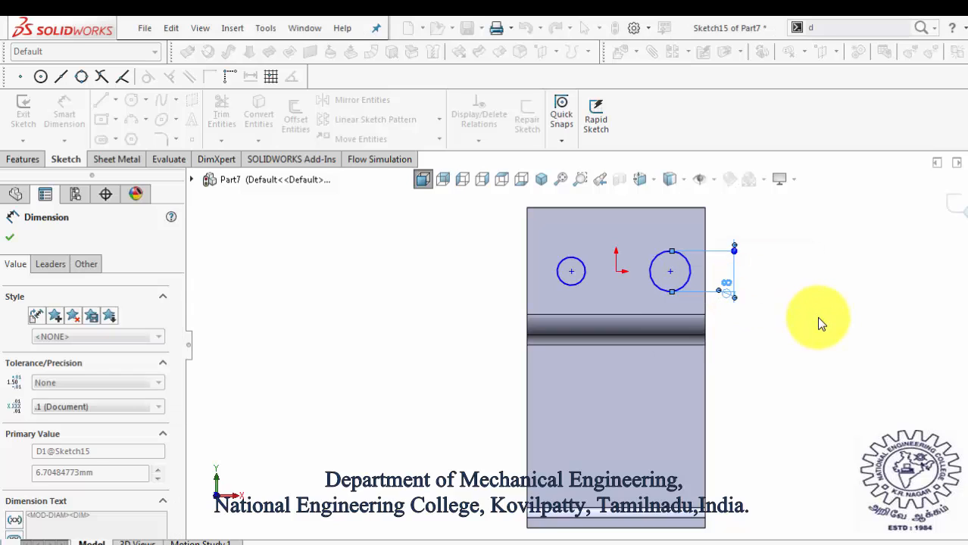
pyautogui.click(818, 322)
pyautogui.press('Escape')
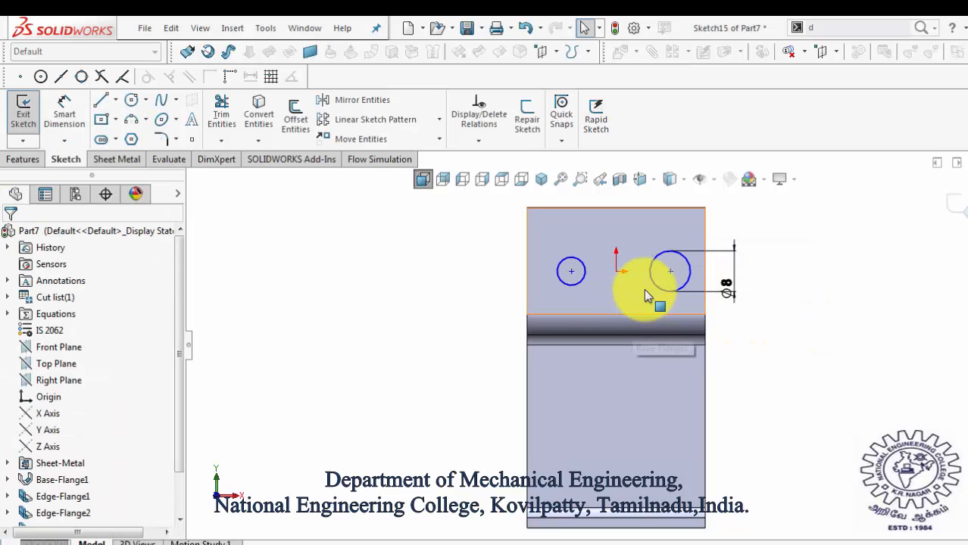
# Make the left circle the same size as the right circle with an Equal relation
pyautogui.click(656, 286)
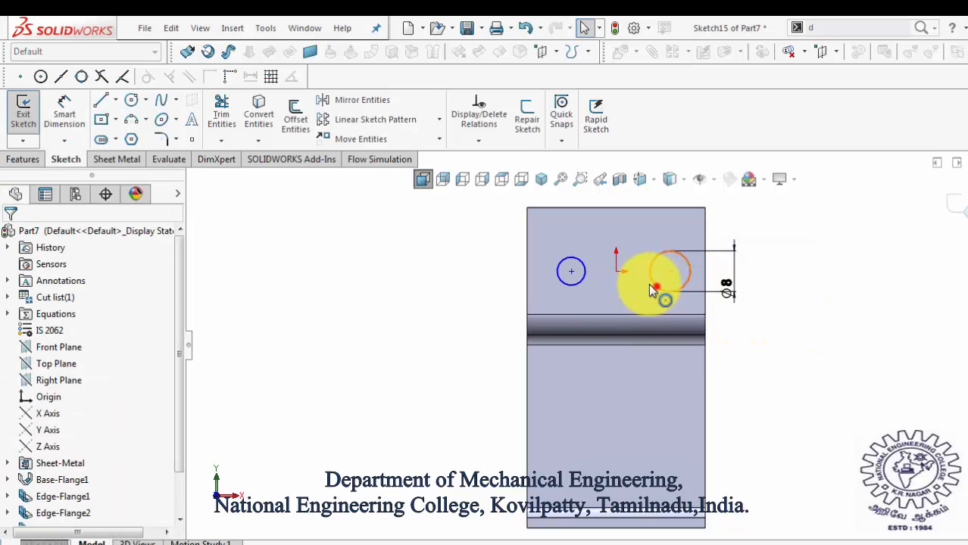
pyautogui.keyDown('ctrl'); pyautogui.click(579, 278); pyautogui.keyUp('ctrl')
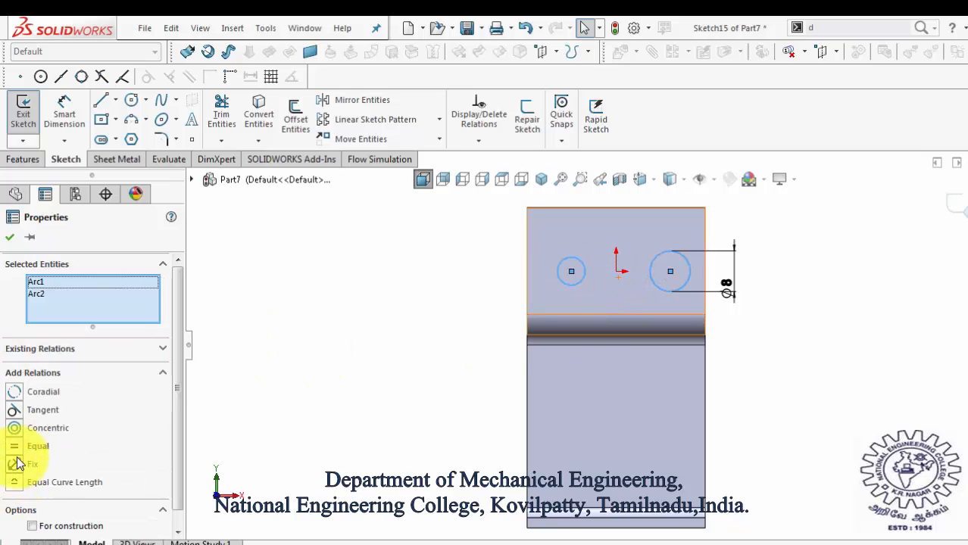
pyautogui.click(17, 447)
pyautogui.click(313, 386)
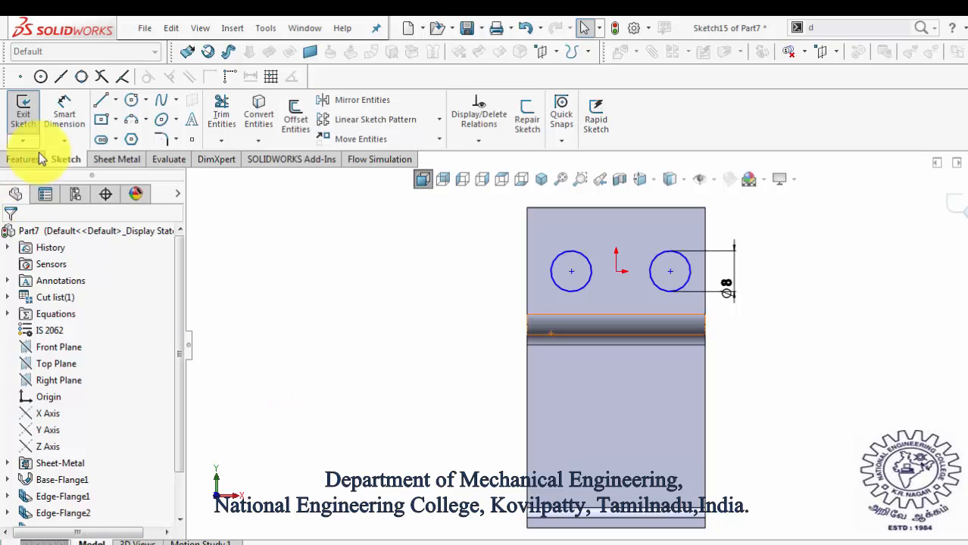
# Dimension the horizontal distance between the two circle centres to 15 mm
pyautogui.click(80, 110)
pyautogui.click(571, 271)
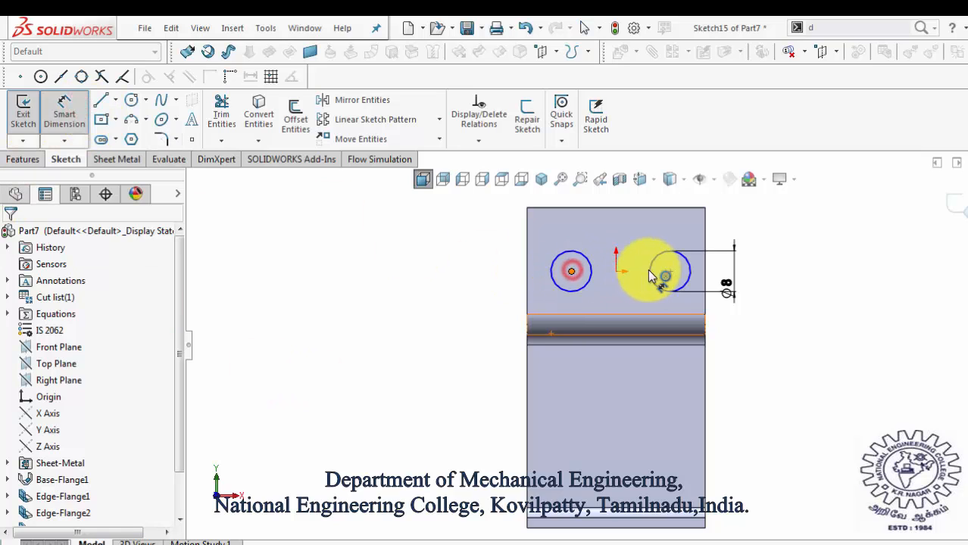
pyautogui.click(668, 271)
pyautogui.scroll(2, 625, 241)
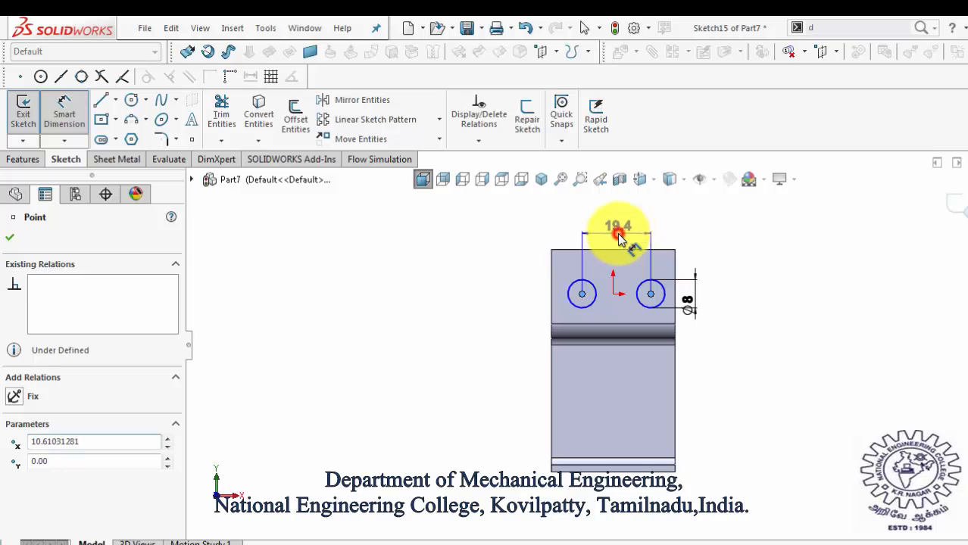
pyautogui.click(619, 238)
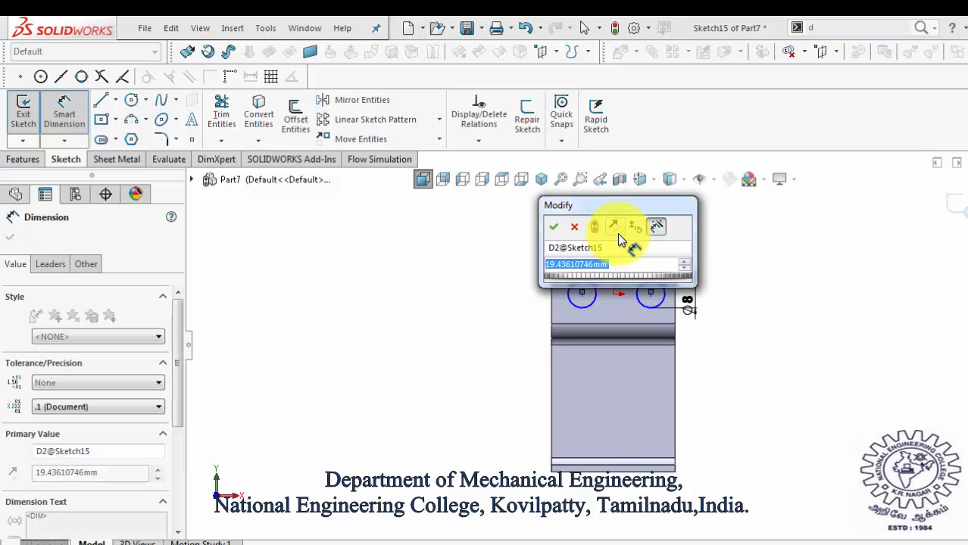
pyautogui.write('15')
pyautogui.press('Return')
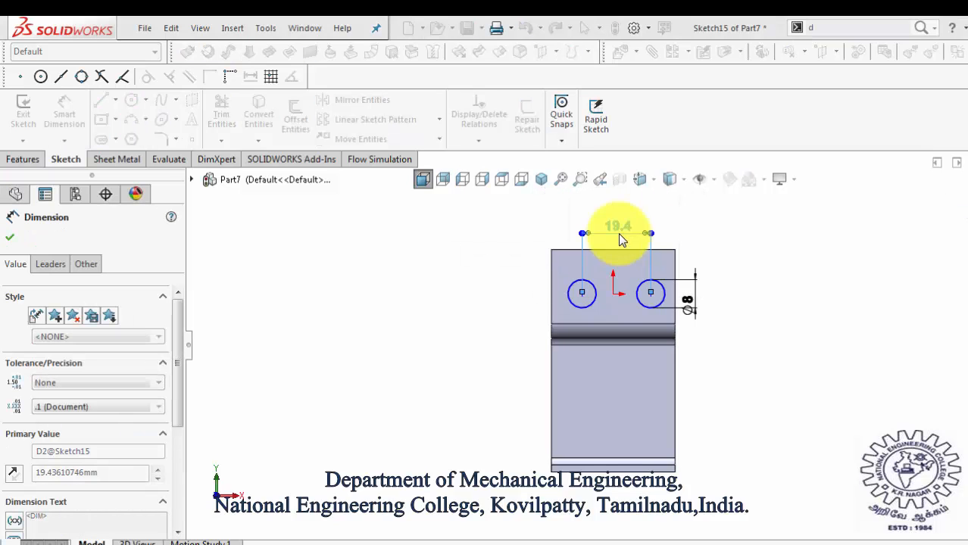
pyautogui.click(807, 269)
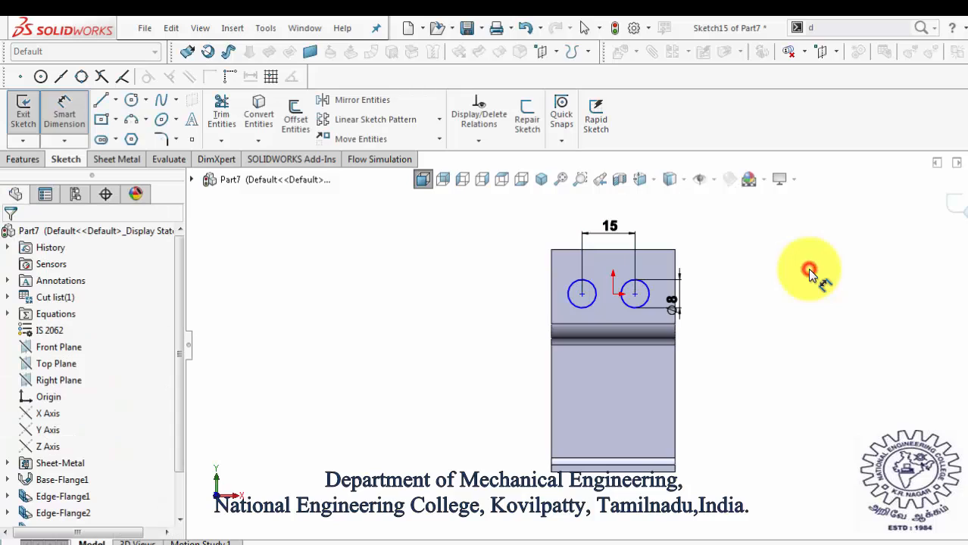
pyautogui.click(581, 294)
pyautogui.click(554, 292)
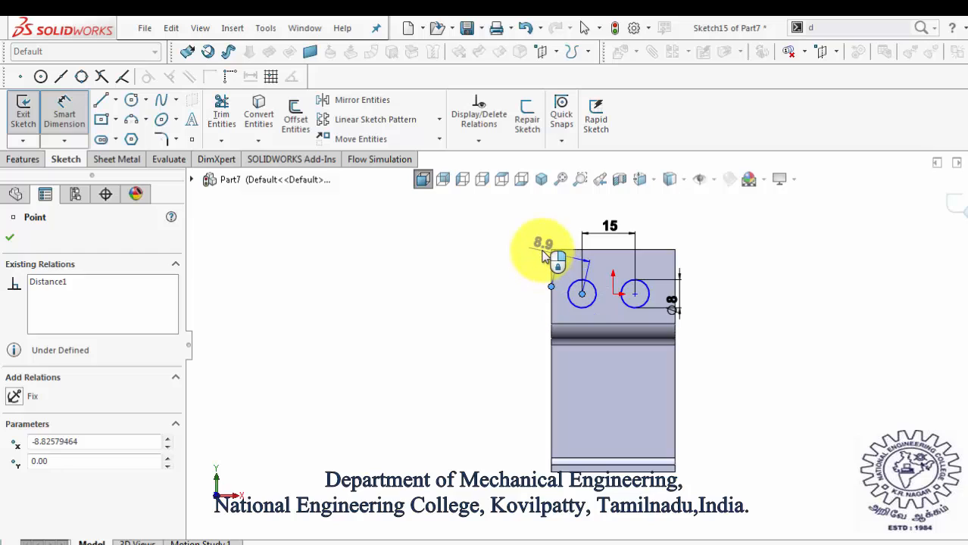
pyautogui.press('Escape')
# Dimension the distance from the flange's left edge to the left circle's centre to 10 mm
pyautogui.click(553, 263)
pyautogui.click(581, 293)
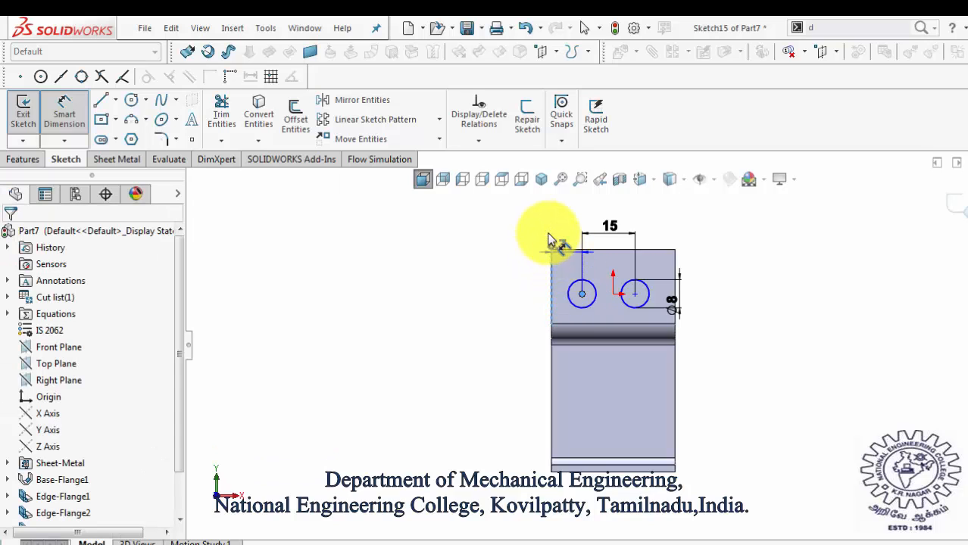
pyautogui.click(548, 232)
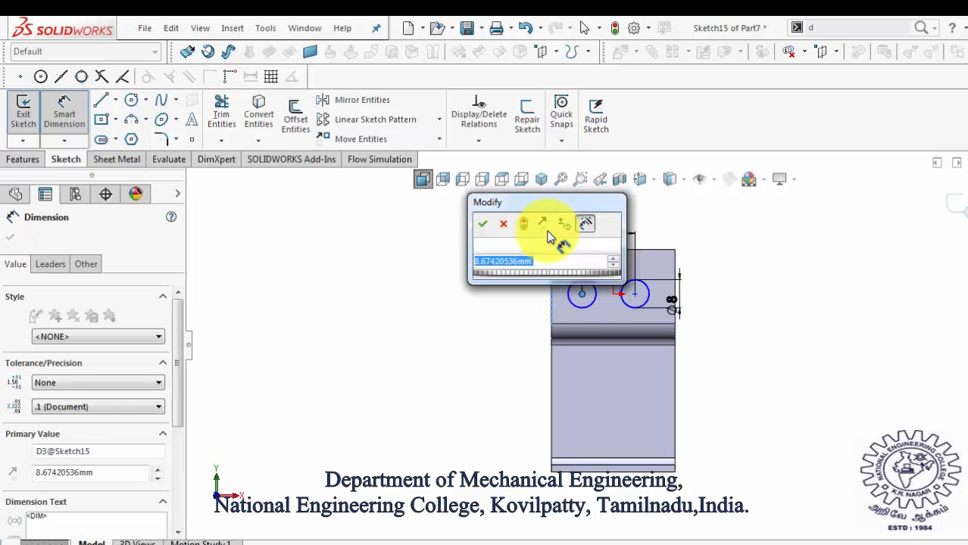
pyautogui.write('10')
pyautogui.press('Return')
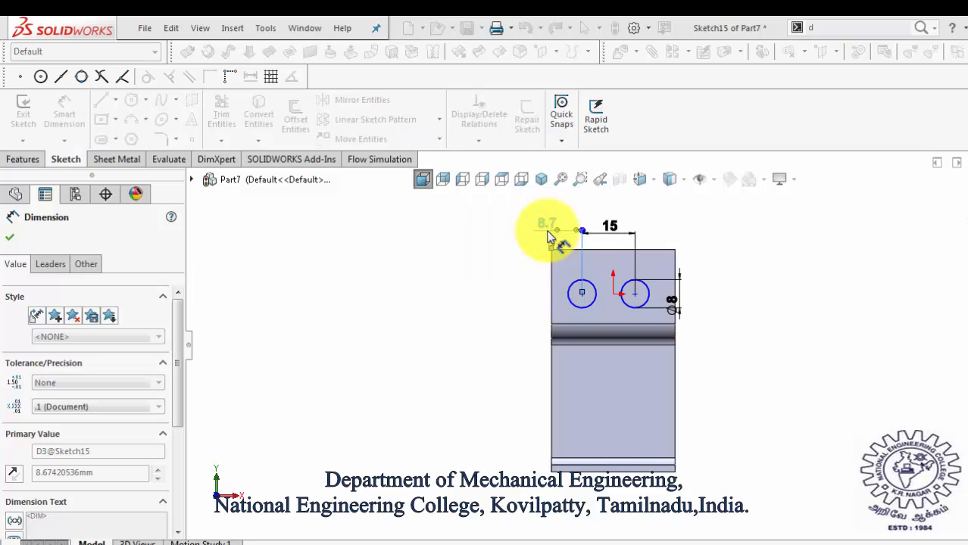
pyautogui.click(742, 256)
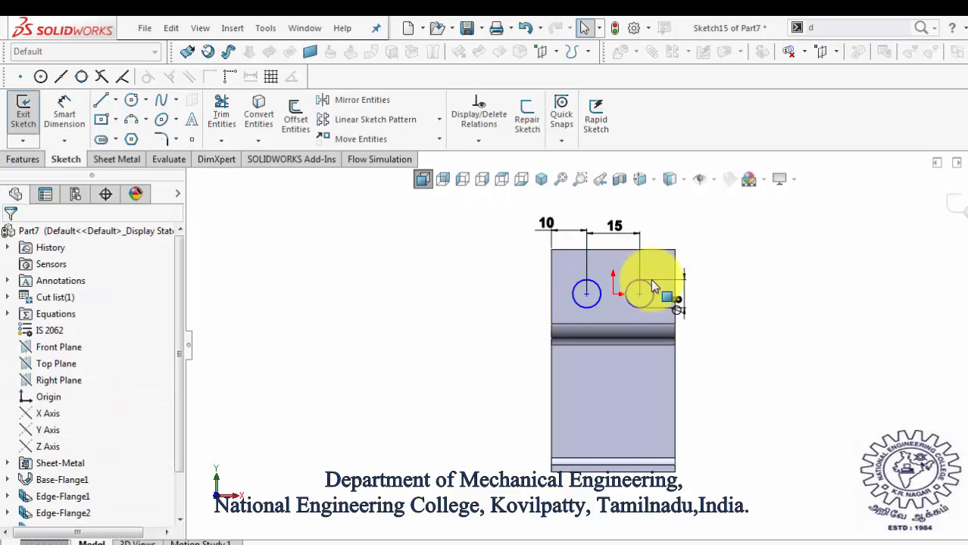
# Align both circle centres with the sketch origin using a Horizontal relation
pyautogui.scroll(5, 644, 281)
pyautogui.click(450, 332)
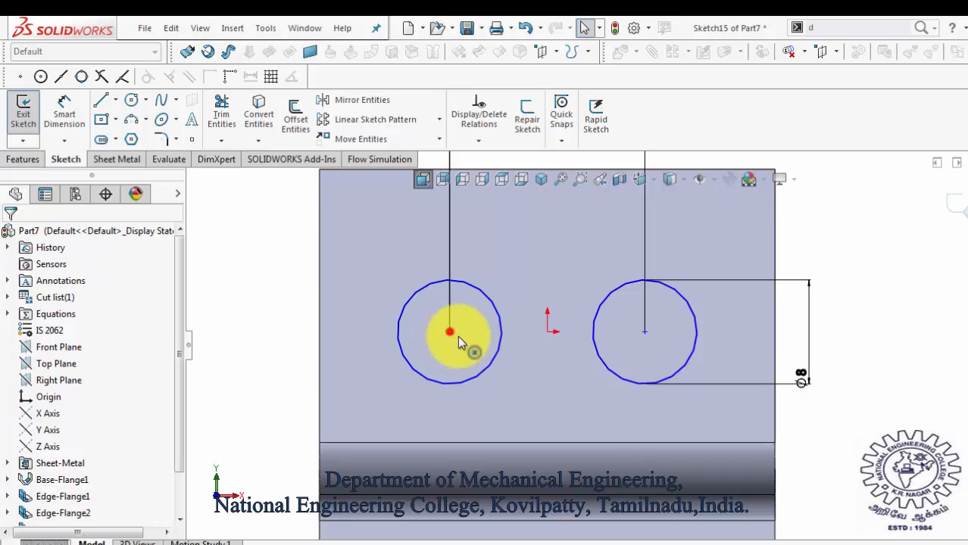
pyautogui.keyDown('ctrl'); pyautogui.click(547, 331); pyautogui.keyUp('ctrl')
pyautogui.keyDown('ctrl'); pyautogui.click(643, 340); pyautogui.keyUp('ctrl')
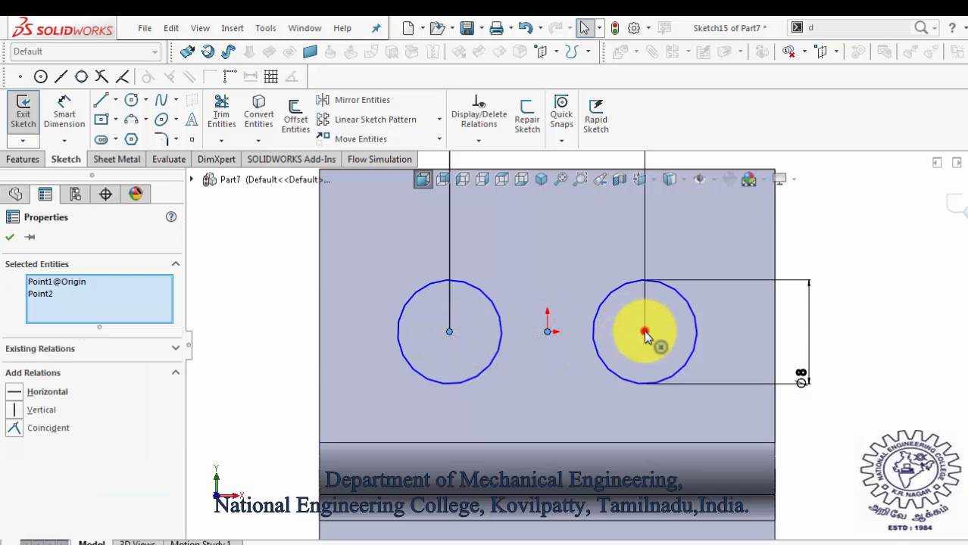
pyautogui.click(21, 391)
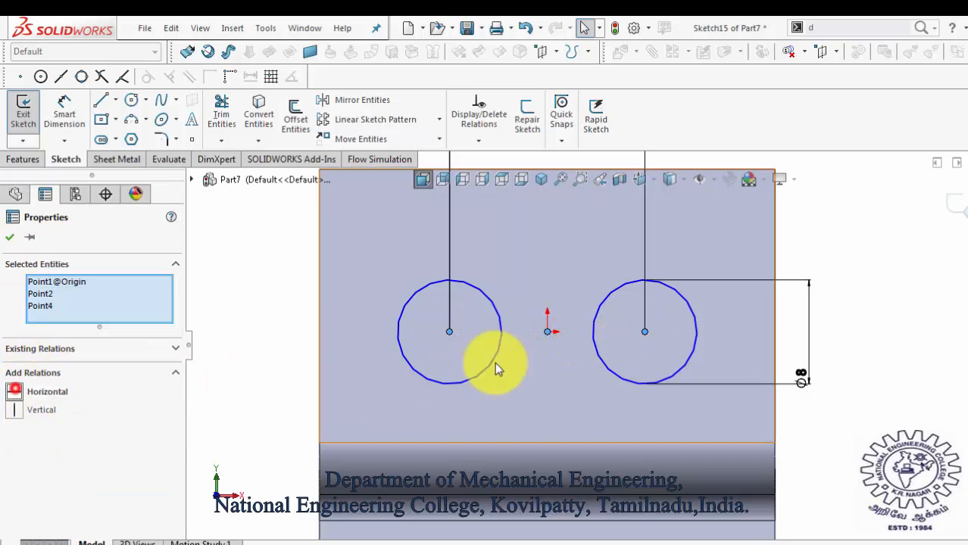
pyautogui.click(919, 331)
# Sketch a vertical straight slot about 6.9 mm wide on the lower front flange, directly below the left circle
pyautogui.scroll(-3, 914, 364)
pyautogui.scroll(7, 815, 428)
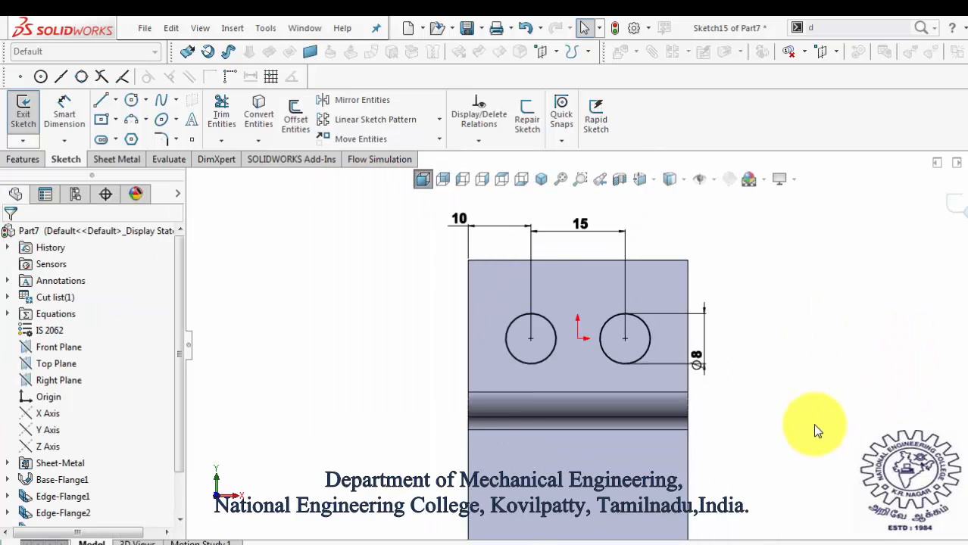
pyautogui.scroll(-1, 603, 442)
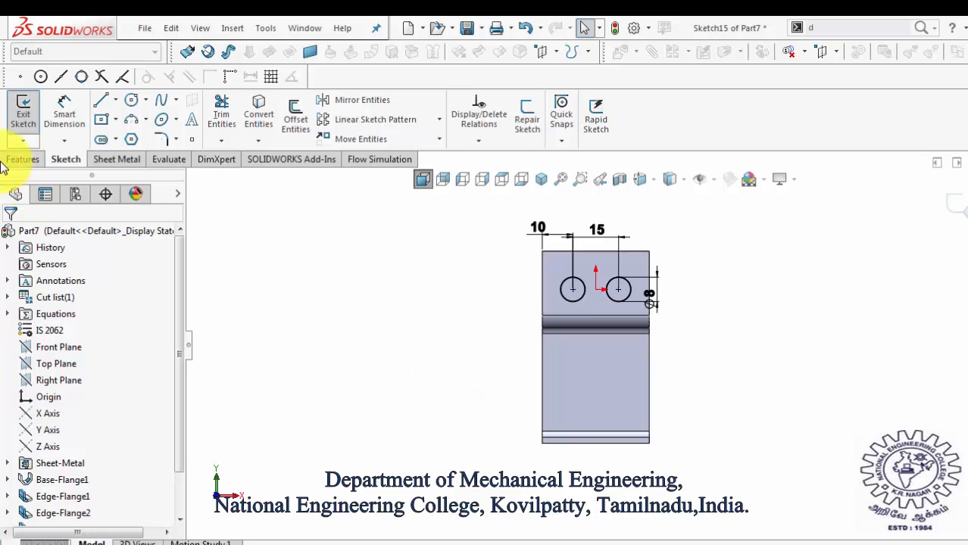
pyautogui.click(100, 140)
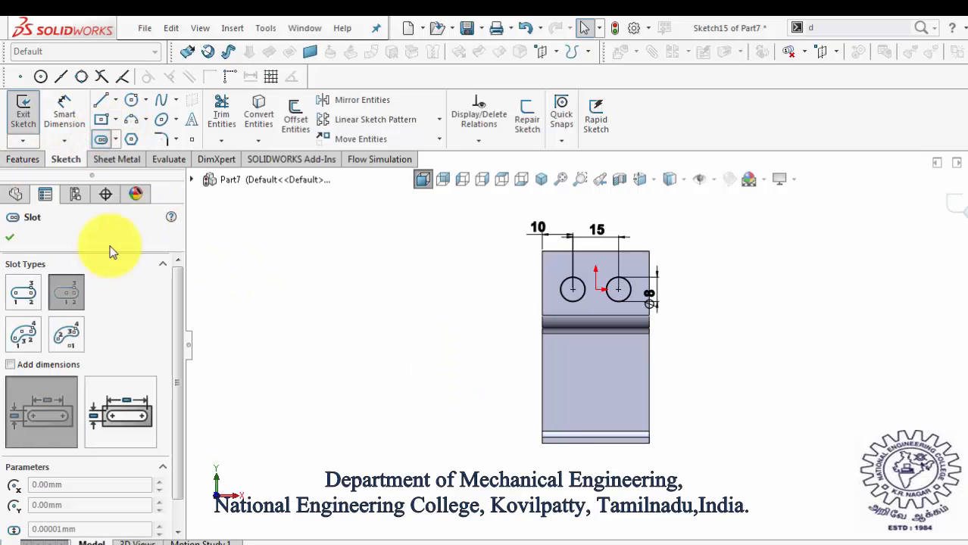
pyautogui.click(23, 292)
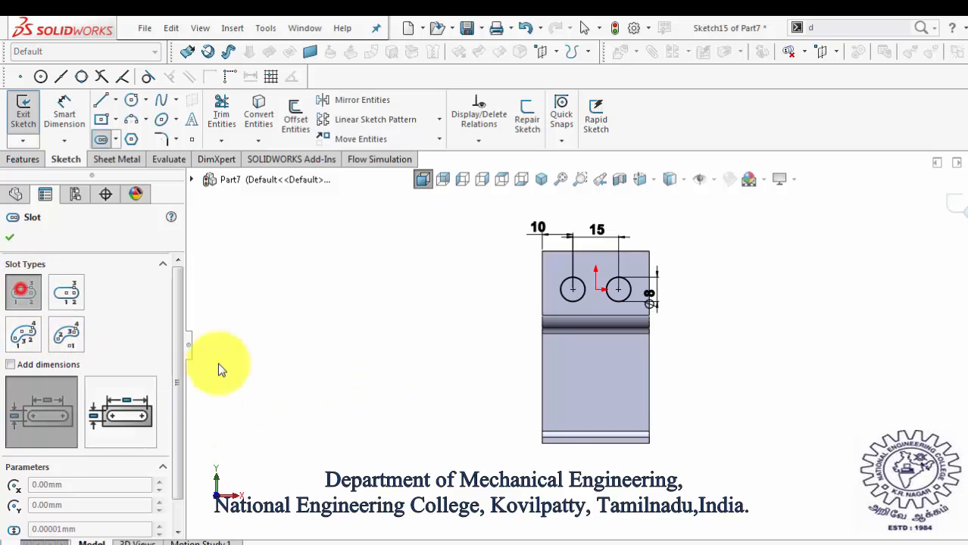
pyautogui.click(573, 411)
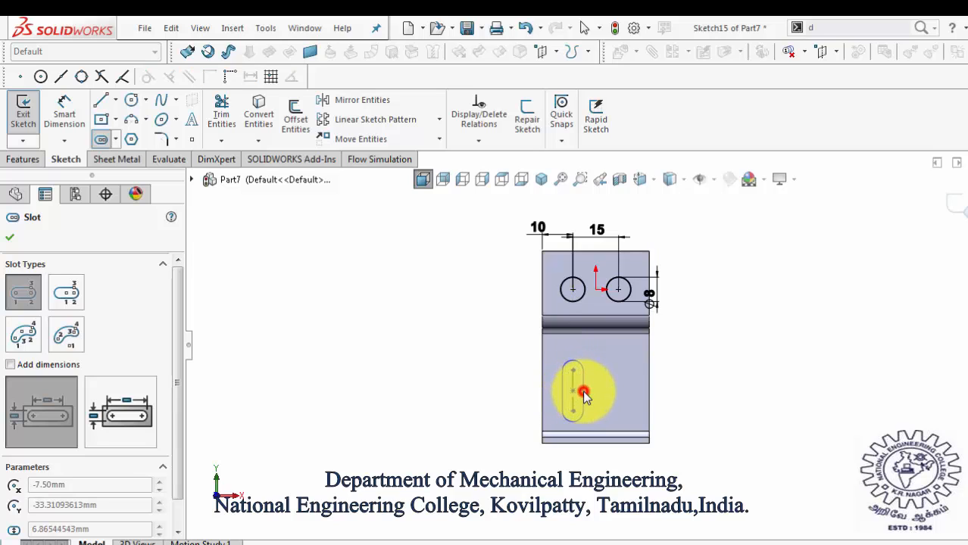
pyautogui.click(582, 390)
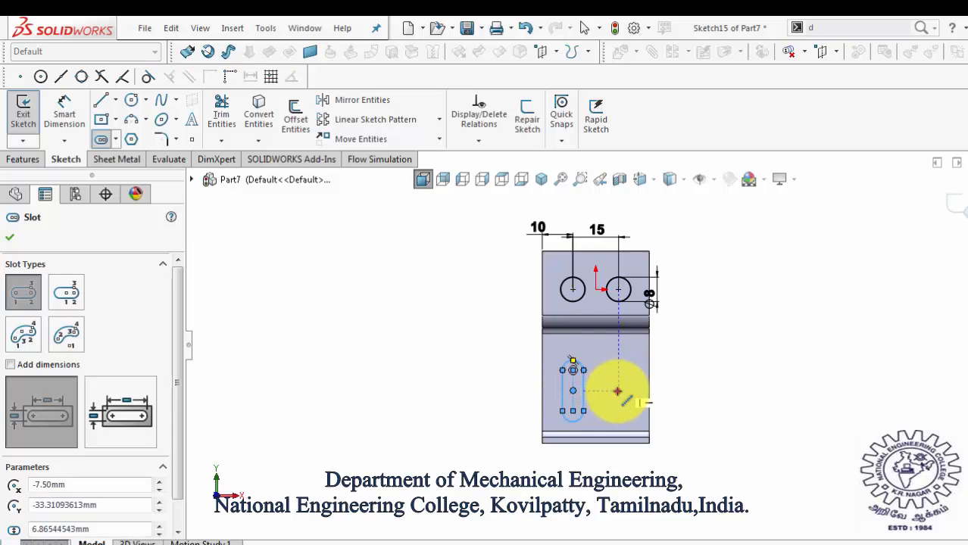
# Sketch a second vertical straight slot beside the first, about 13.4 mm between arc centres and 5.9 mm wide
pyautogui.press('Escape')
pyautogui.click(103, 141)
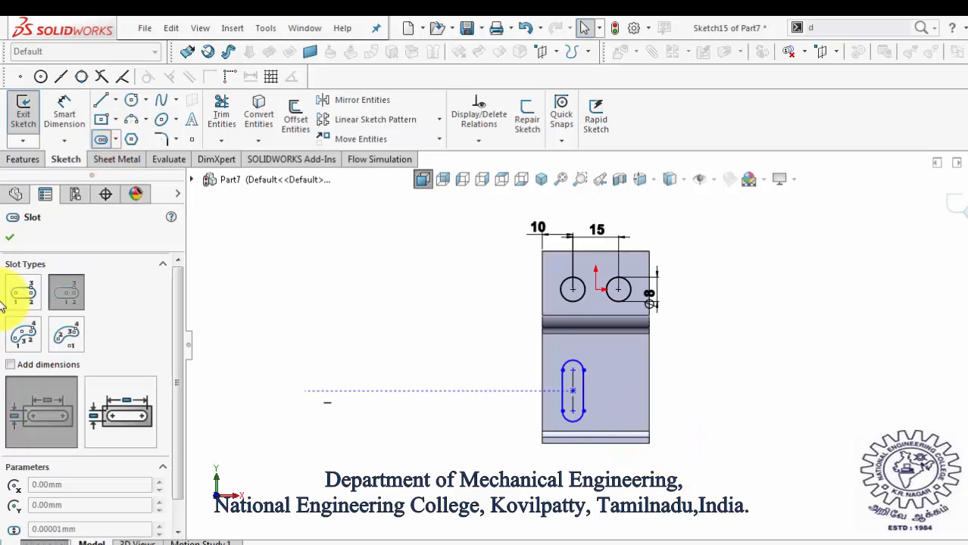
pyautogui.click(23, 294)
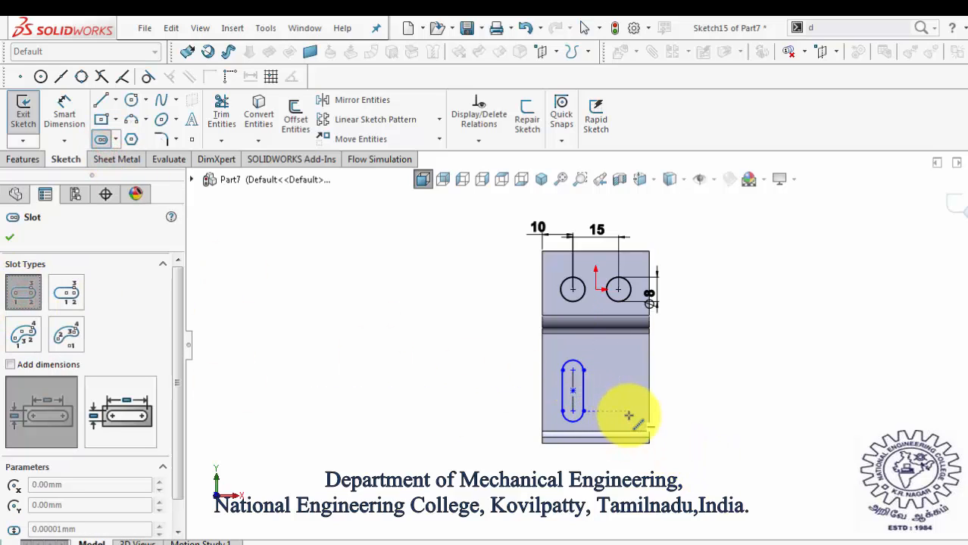
pyautogui.click(625, 415)
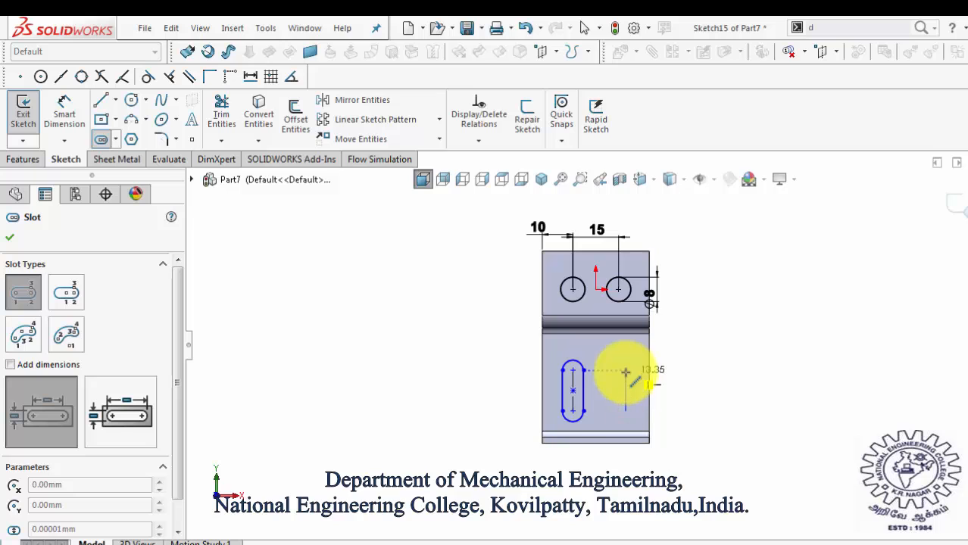
pyautogui.click(634, 400)
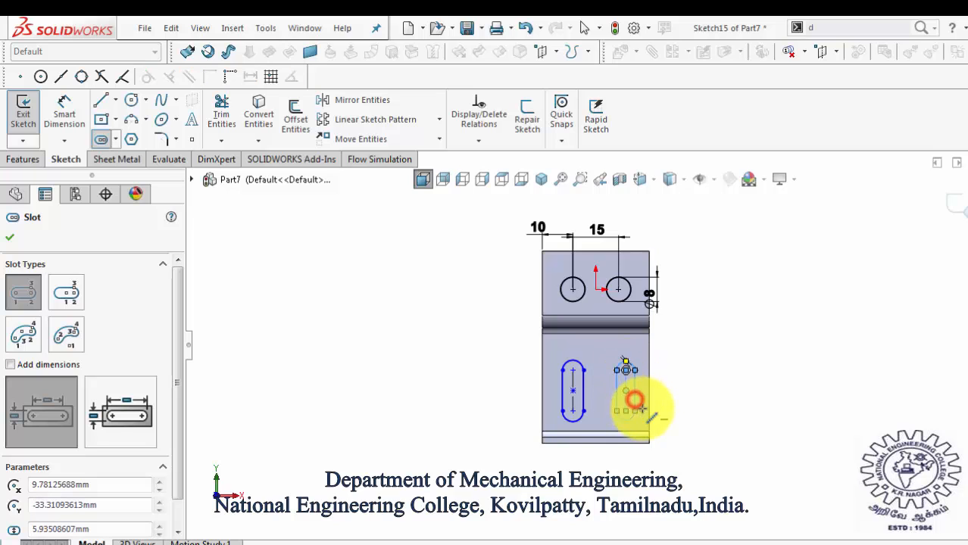
pyautogui.press('Escape')
# Dimension the left slot's centre-to-centre length to 15 mm
pyautogui.scroll(-3, 628, 411)
pyautogui.press('d')
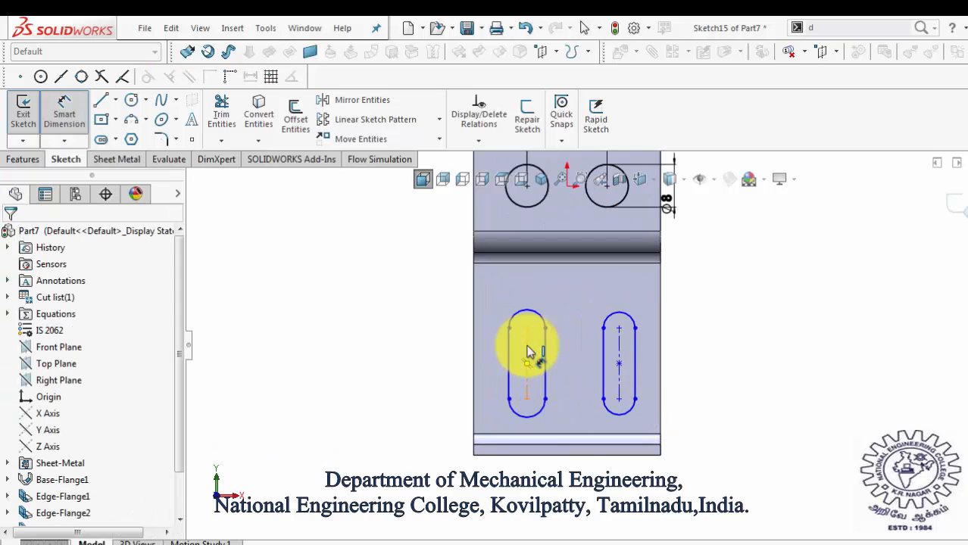
pyautogui.click(527, 345)
pyautogui.click(458, 347)
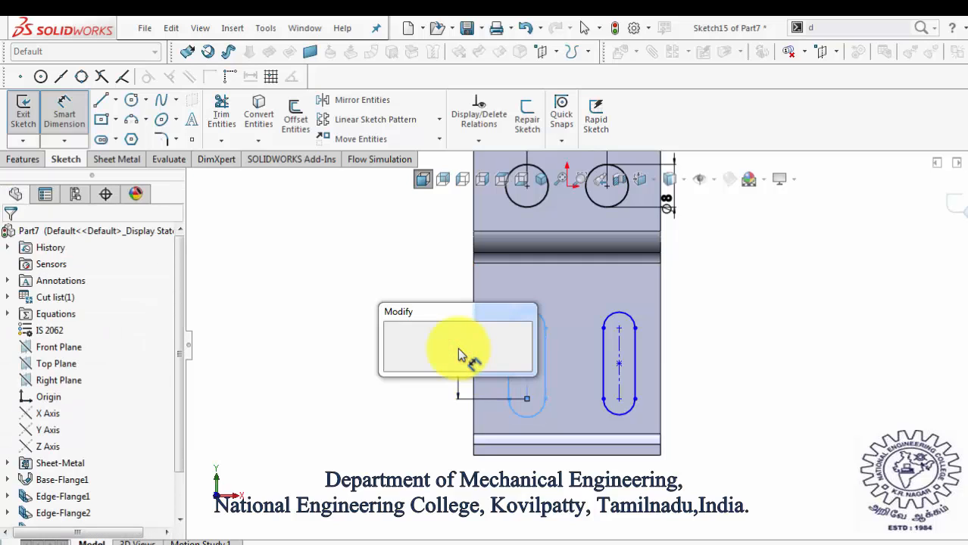
pyautogui.write('15')
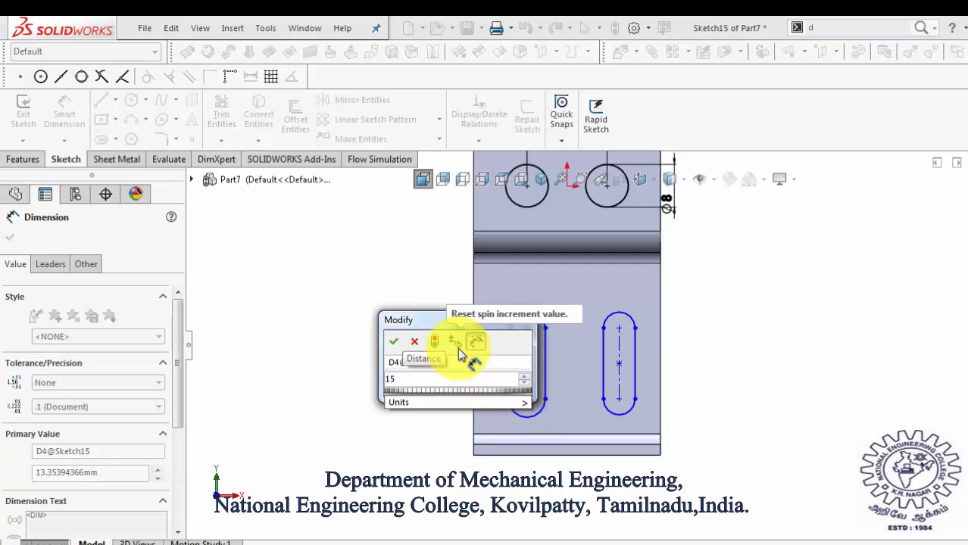
pyautogui.press('Return')
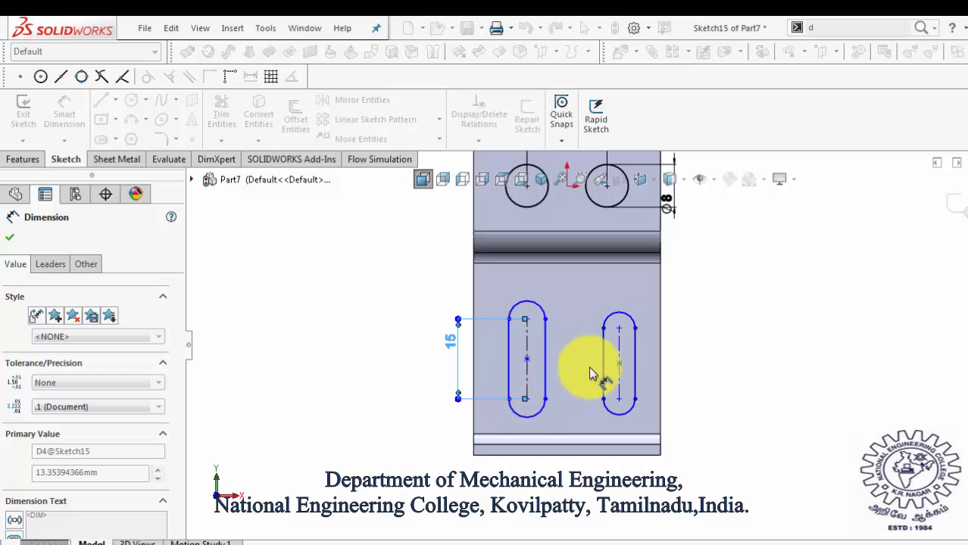
# Dimension the right slot's centre-to-centre length to 15 mm
pyautogui.click(614, 350)
pyautogui.click(677, 356)
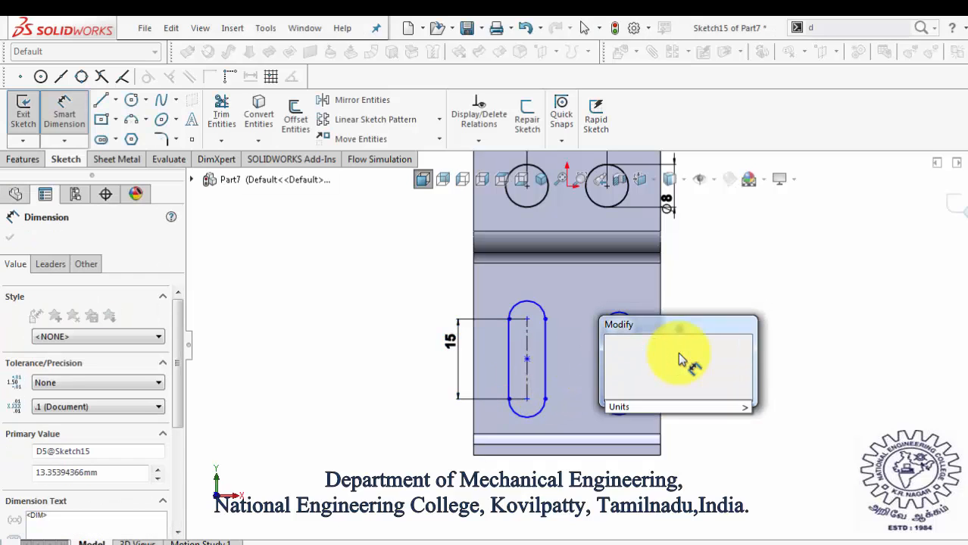
pyautogui.press('Return')
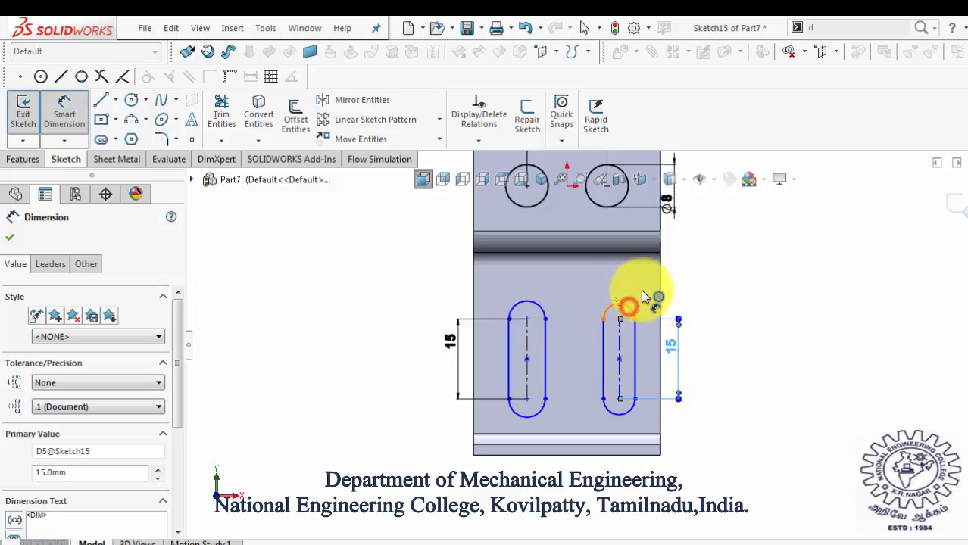
# Dimension the upper end arcs of the right and left slots to a 3 mm radius
pyautogui.click(641, 292)
pyautogui.click(612, 299)
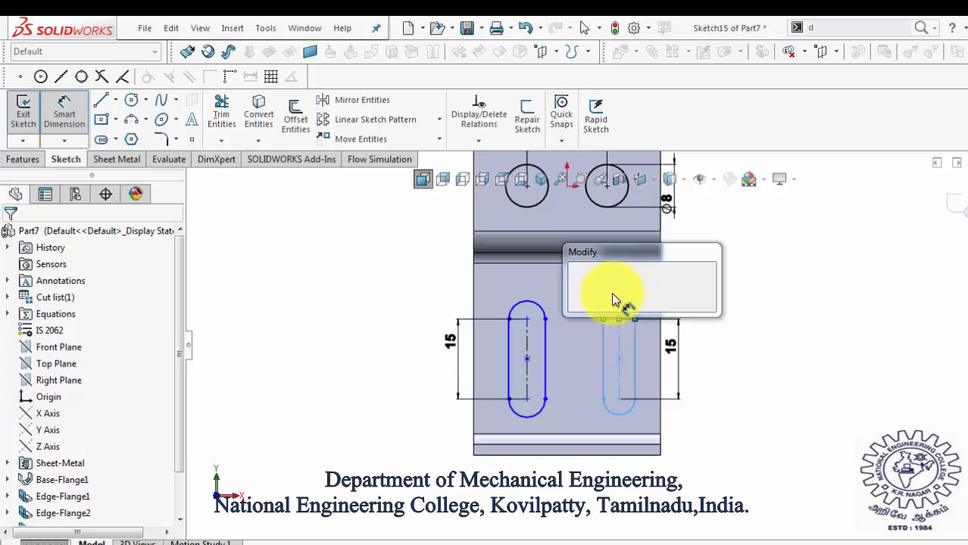
pyautogui.click(578, 284)
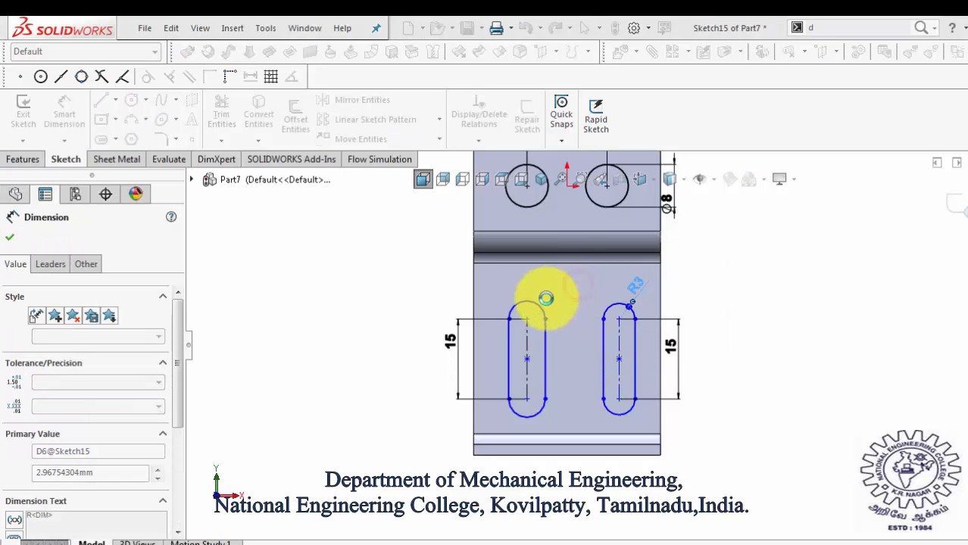
pyautogui.click(536, 303)
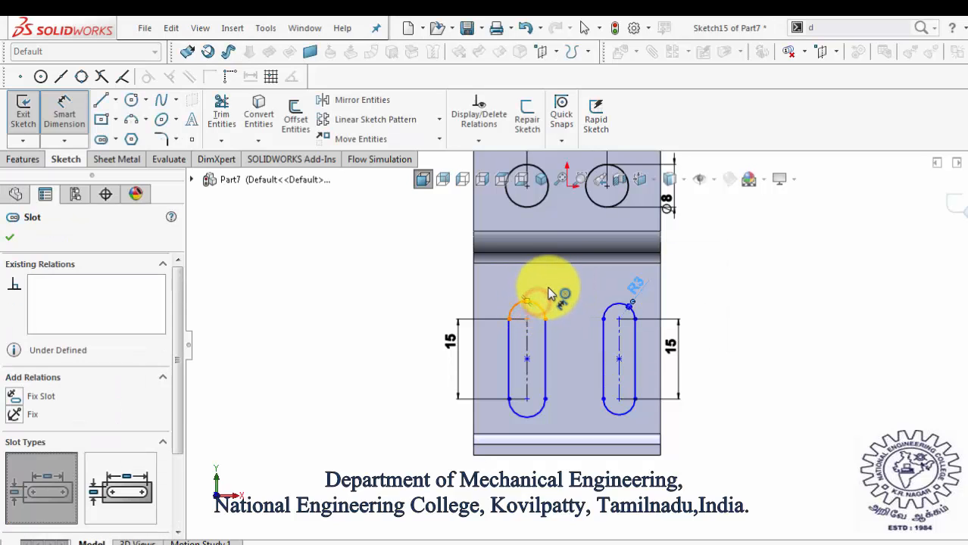
pyautogui.click(550, 286)
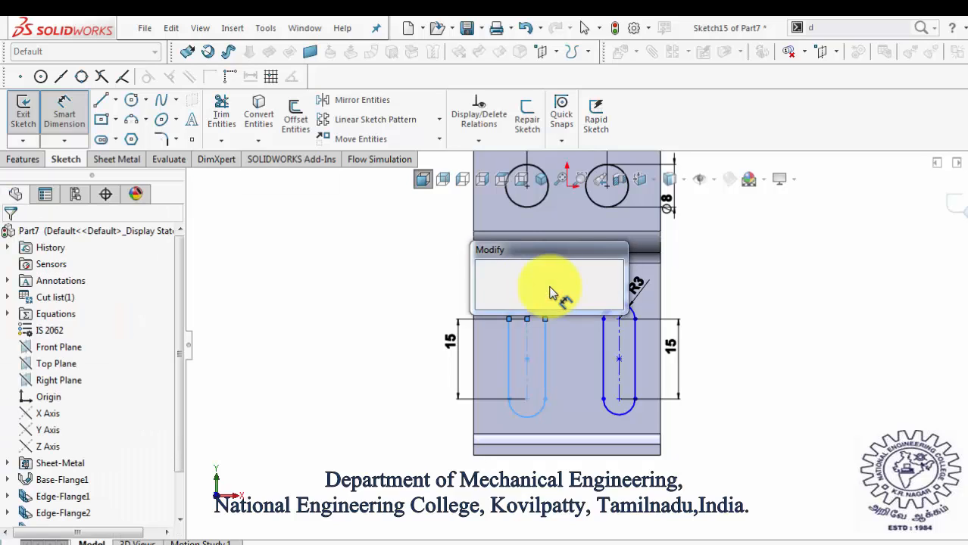
pyautogui.press('Return')
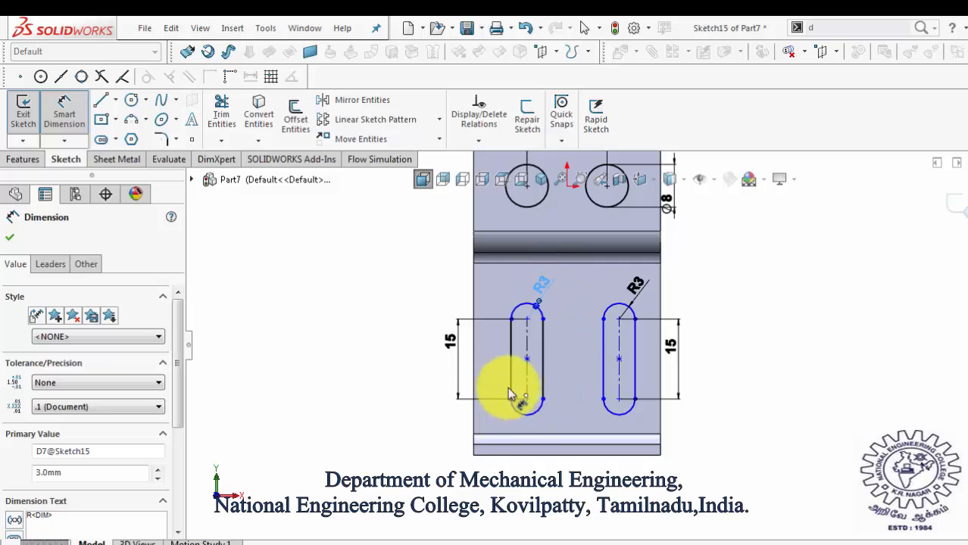
# Dimension the horizontal distance between the two slots' centrelines to 15 mm
pyautogui.click(527, 347)
pyautogui.click(623, 352)
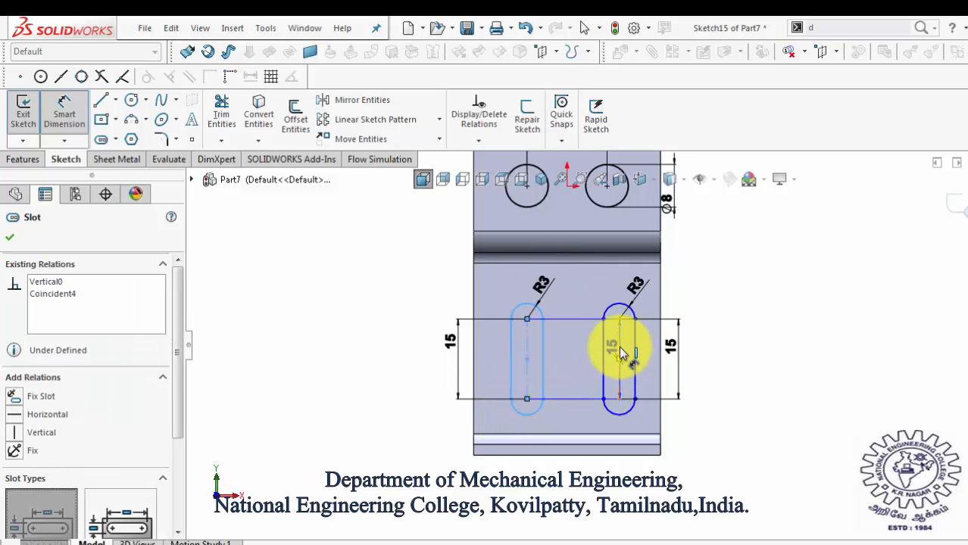
pyautogui.click(559, 490)
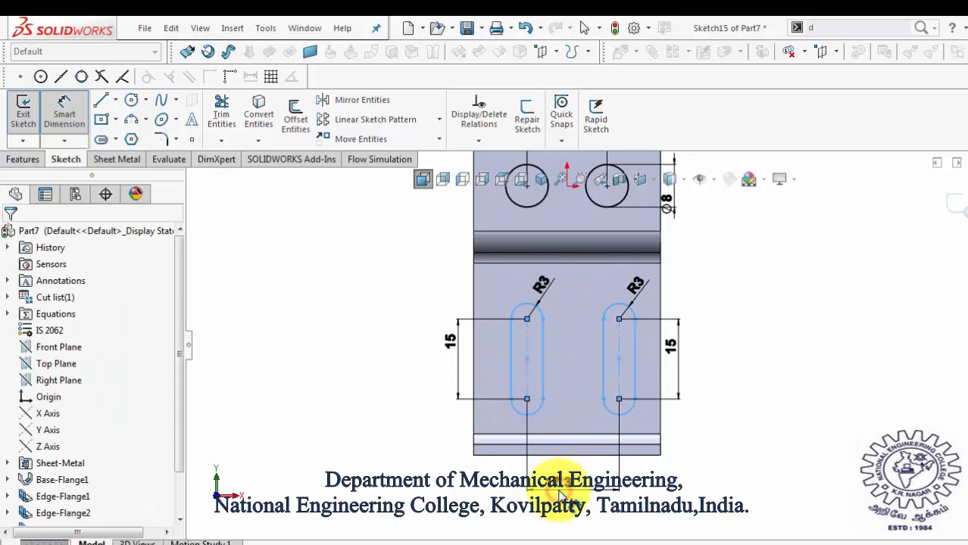
pyautogui.write('15')
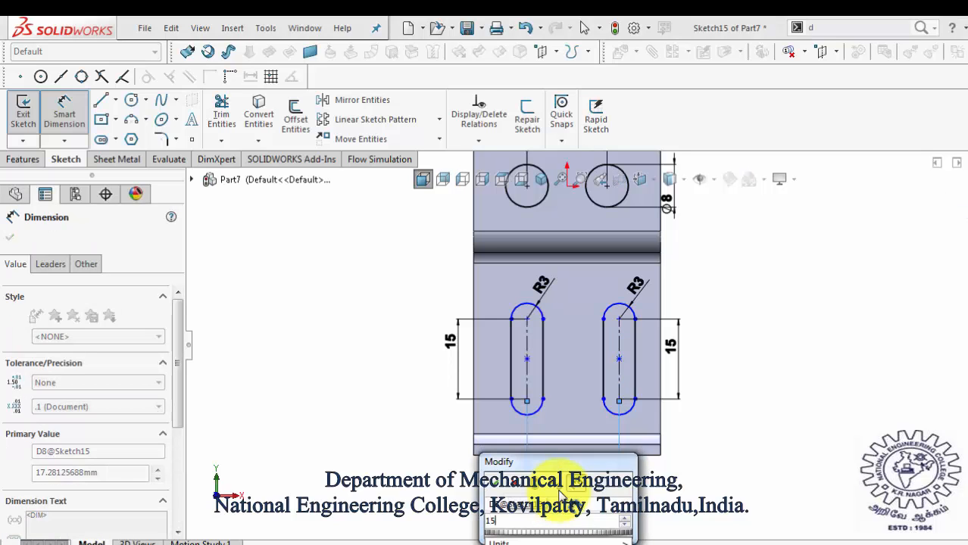
pyautogui.press('Return')
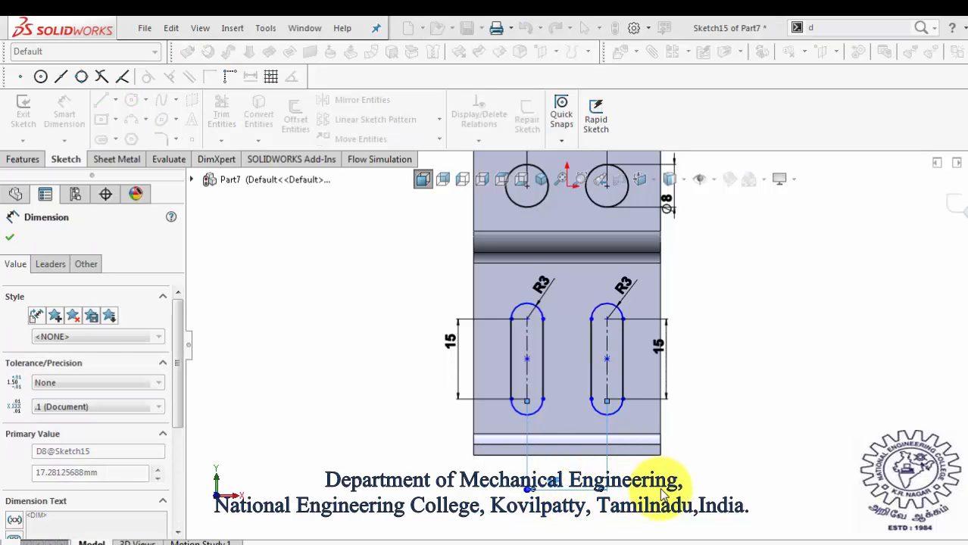
# Dimension the distance from the left slot's lower arc centre to the bracket's bottom edge to 10 mm
pyautogui.click(527, 399)
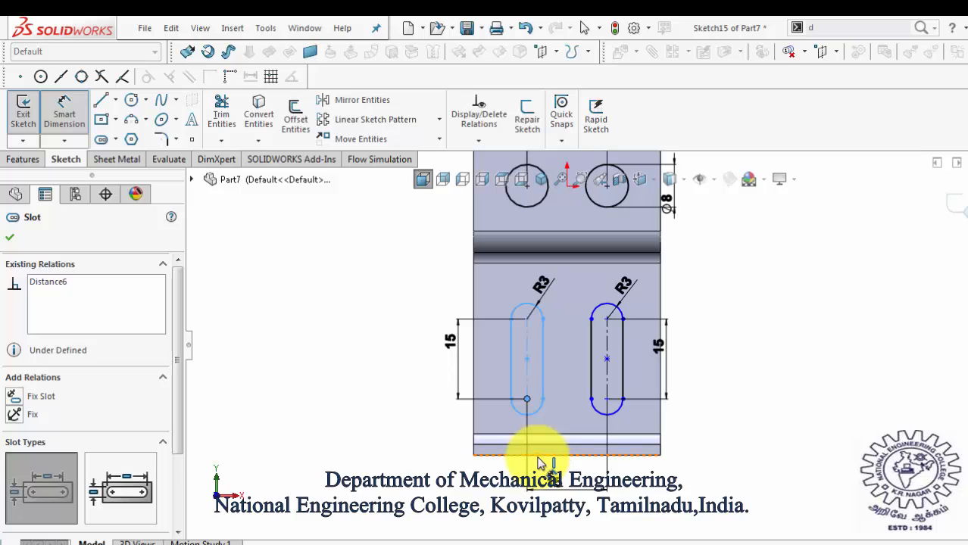
pyautogui.moveTo(551, 464); pyautogui.dragTo(560, 466, button='middle')
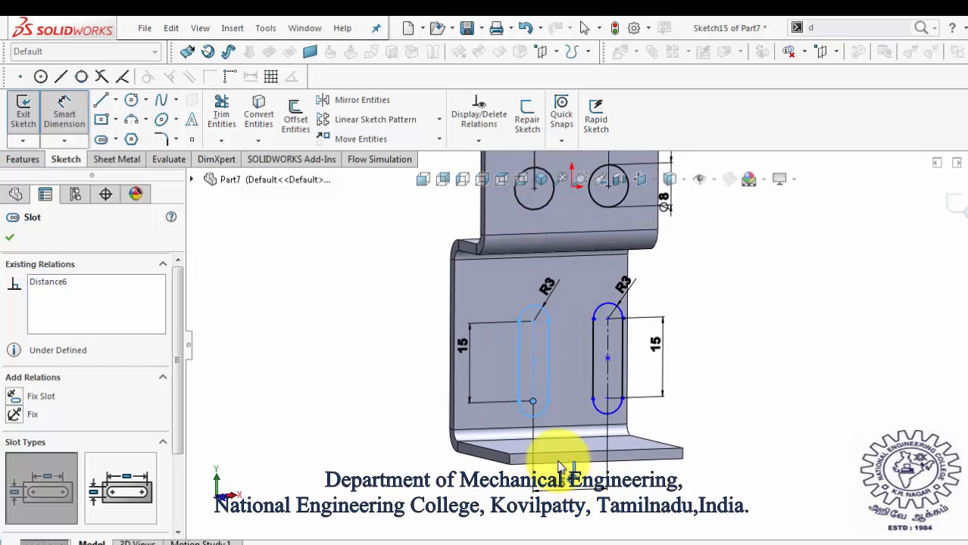
pyautogui.click(558, 464)
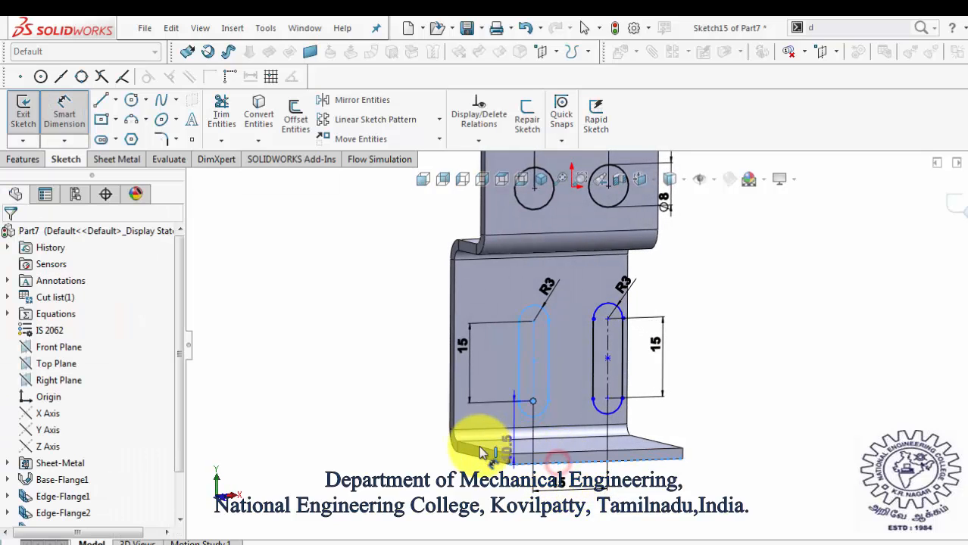
pyautogui.click(415, 453)
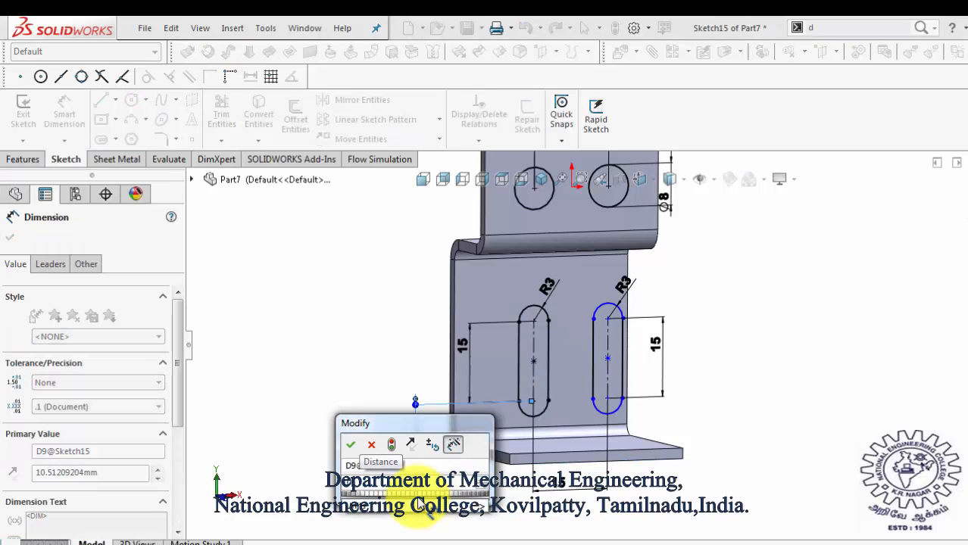
pyautogui.press('Return')
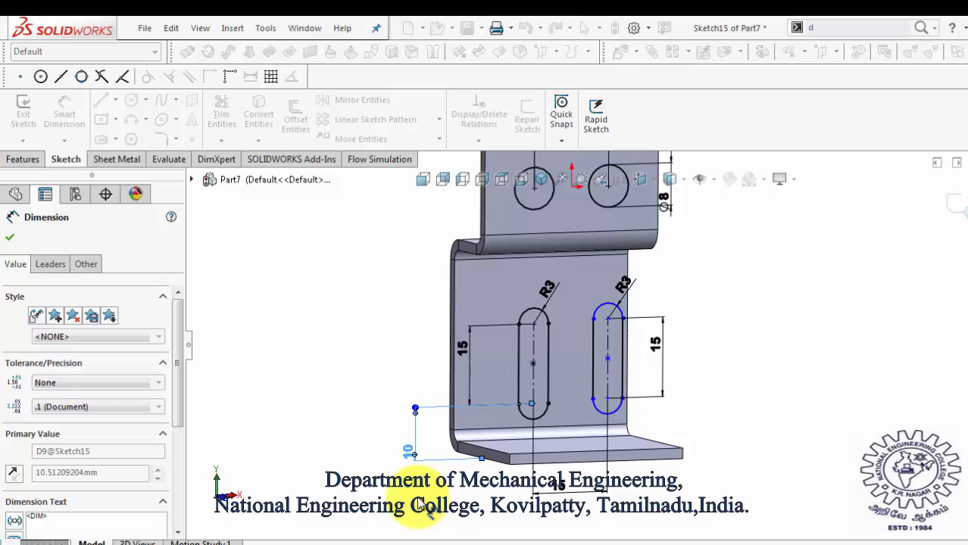
pyautogui.click(419, 500)
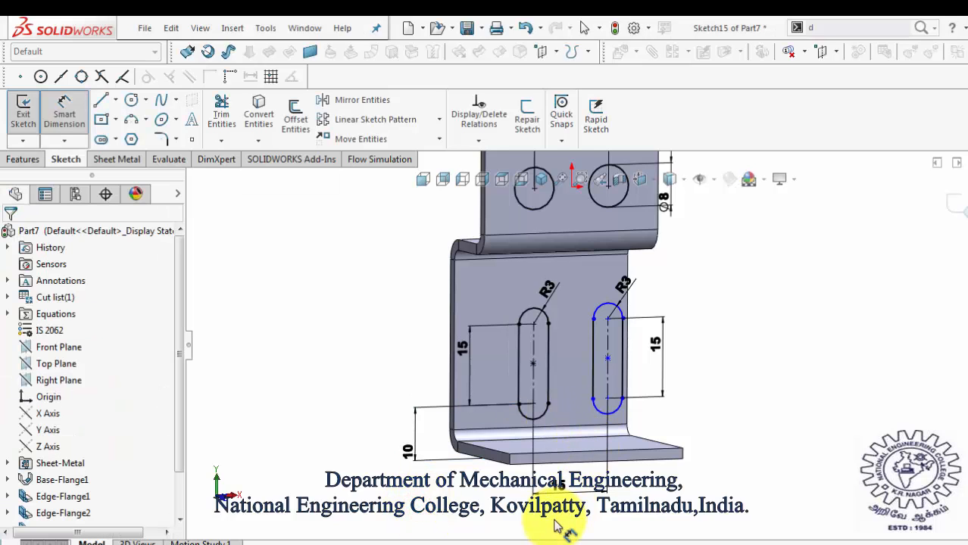
# Dimension the distance from the right slot's lower arc centre to the bracket's bottom edge to 10 mm
pyautogui.hotkey('ctrl', '1')
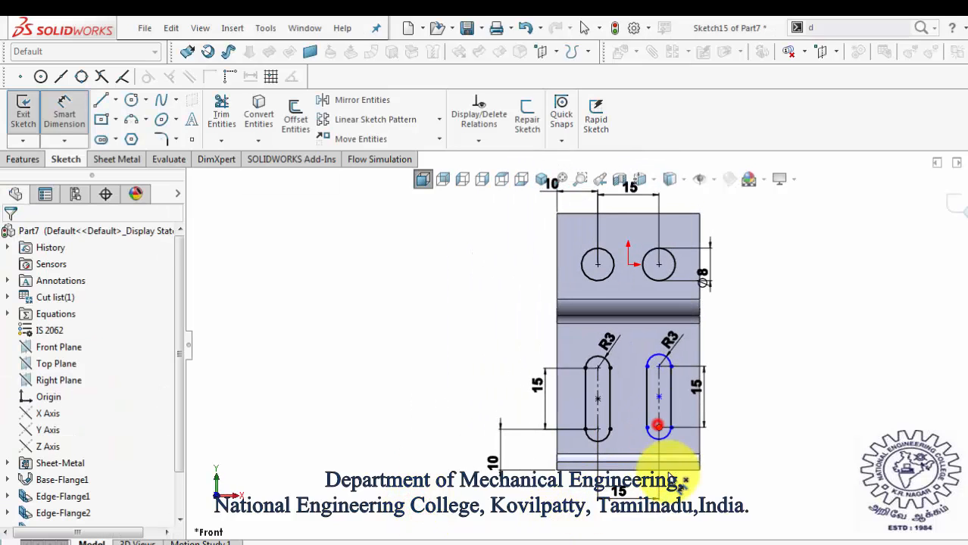
pyautogui.click(658, 426)
pyautogui.click(681, 474)
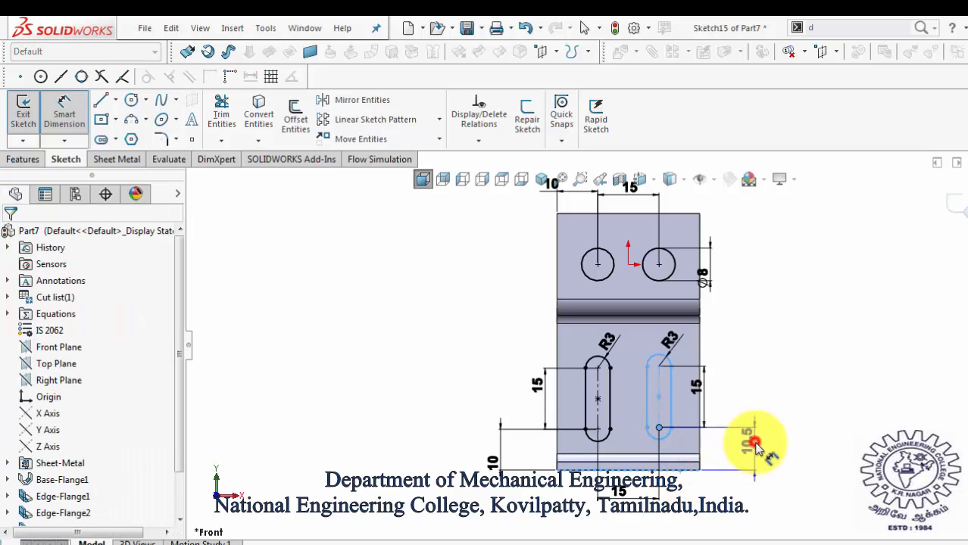
pyautogui.click(755, 443)
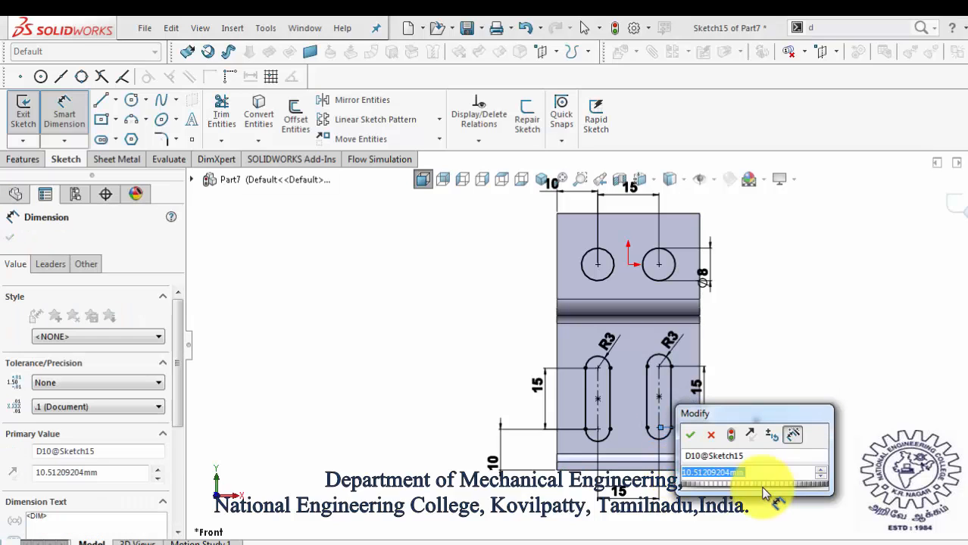
pyautogui.write('10')
pyautogui.press('Return')
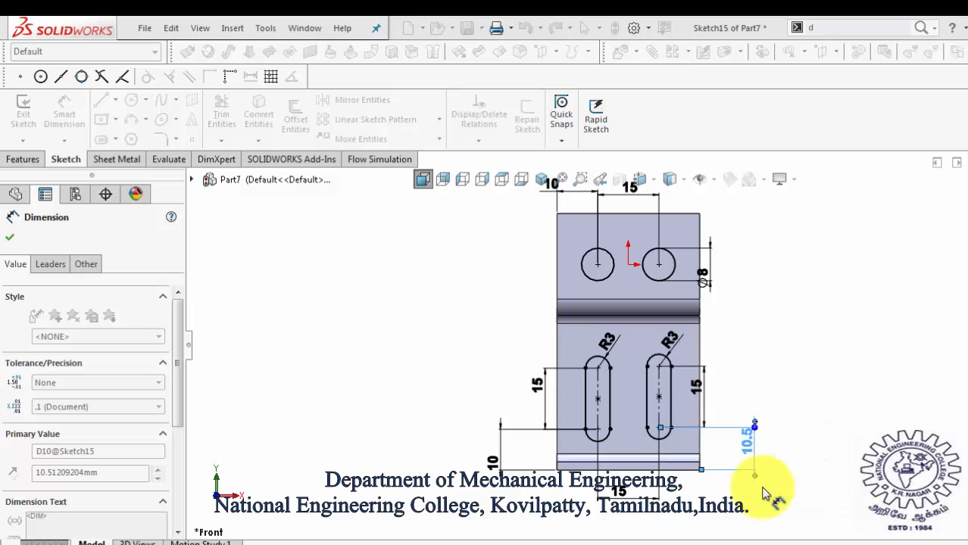
pyautogui.click(820, 438)
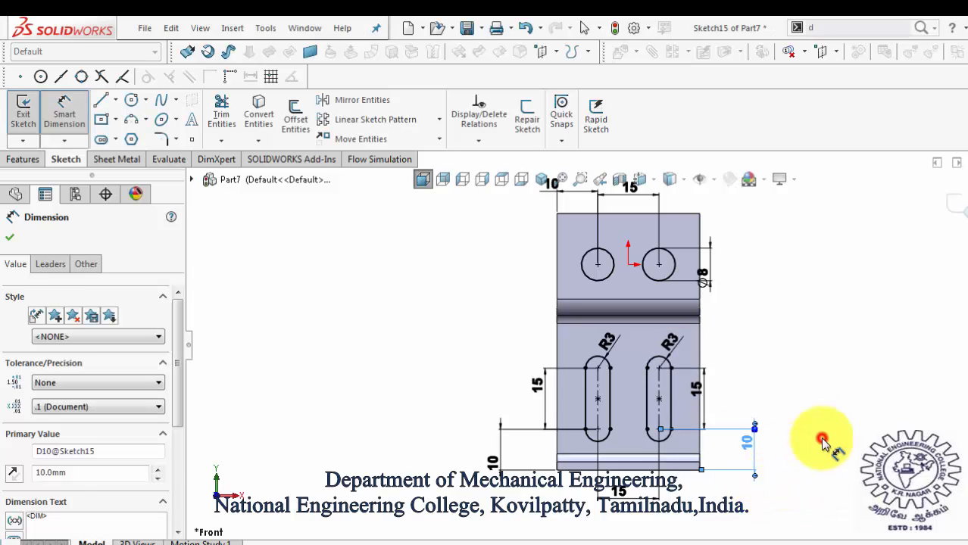
# Cut the two circles and two slots through the bracket with an Extruded Cut set to Through All
pyautogui.click(10, 160)
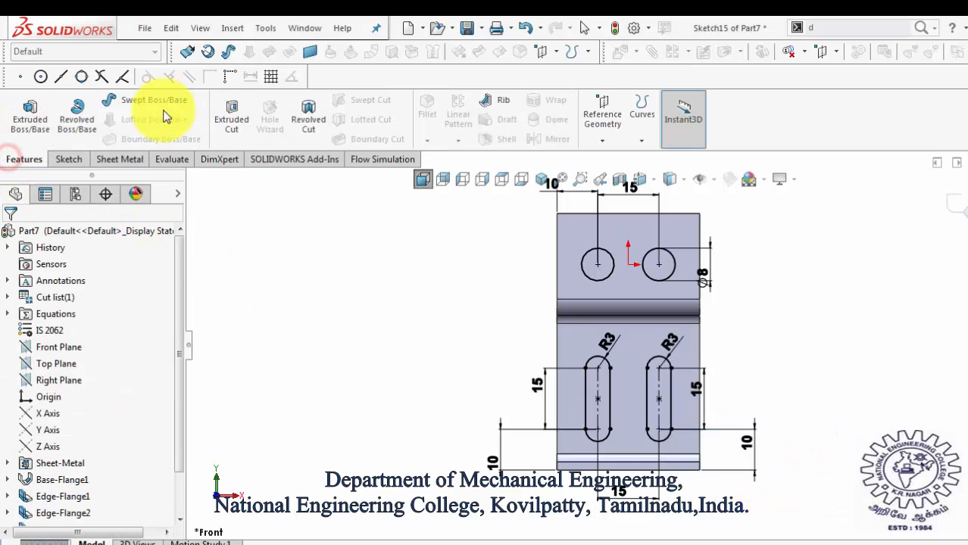
pyautogui.click(220, 127)
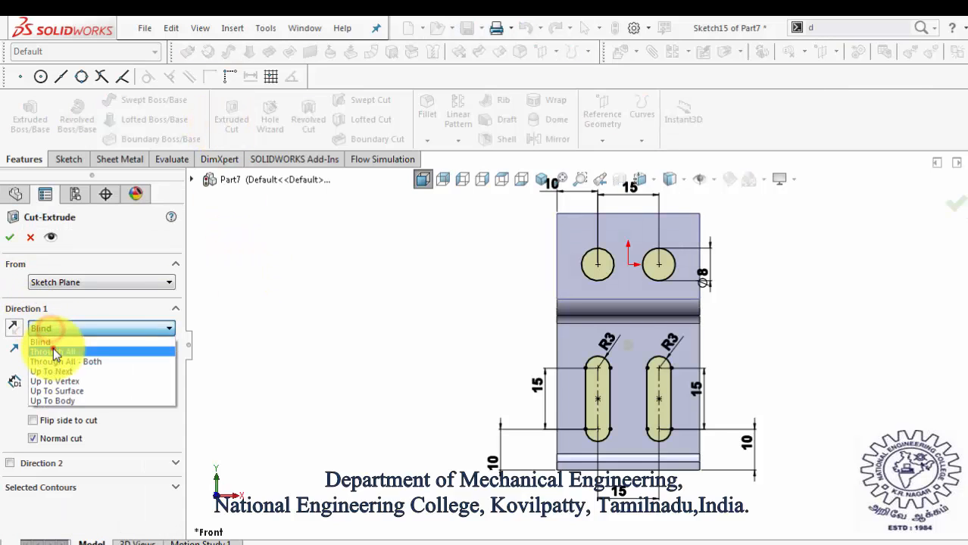
pyautogui.click(53, 347)
pyautogui.click(10, 237)
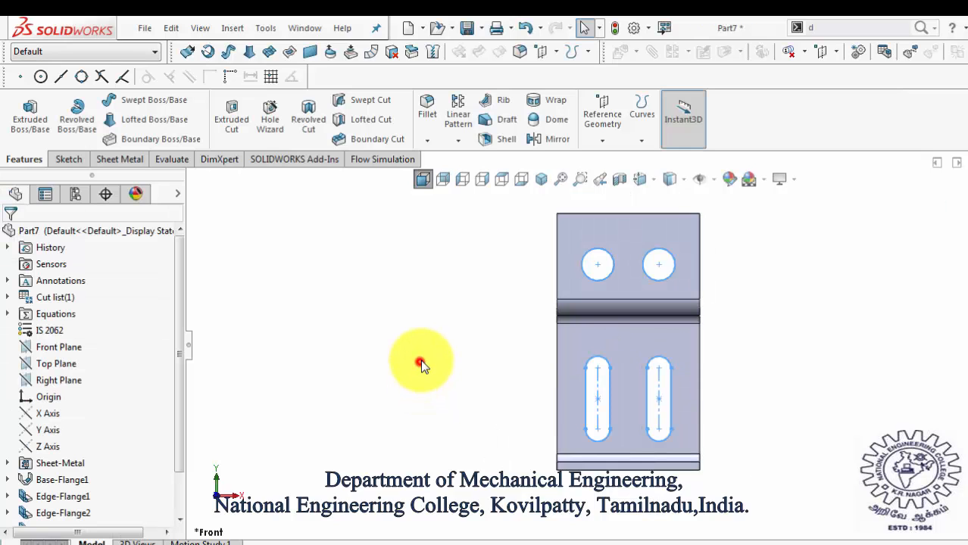
# Start a symmetric Fillet with a 5 mm radius and select the two upper corner edges of the top flange
pyautogui.moveTo(472, 353); pyautogui.dragTo(520, 410, button='middle')
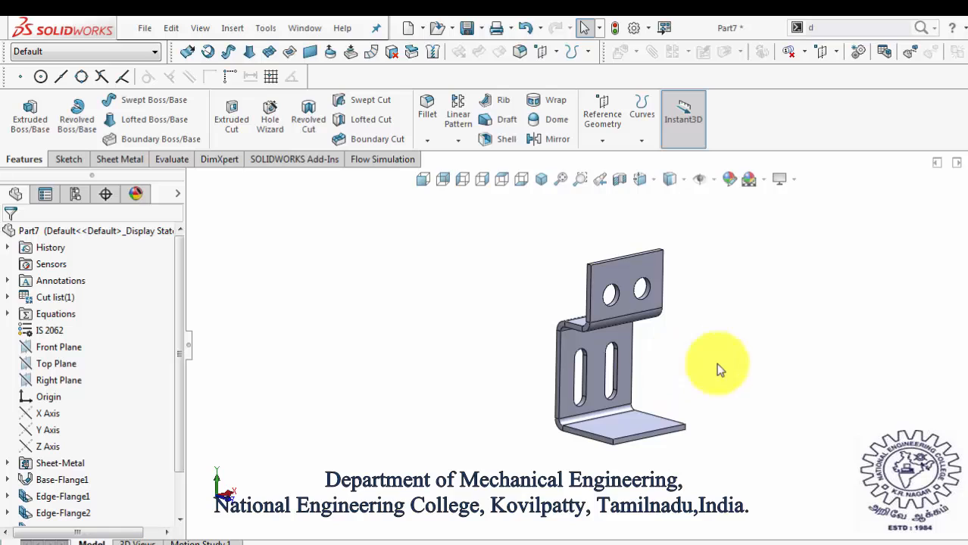
pyautogui.click(430, 112)
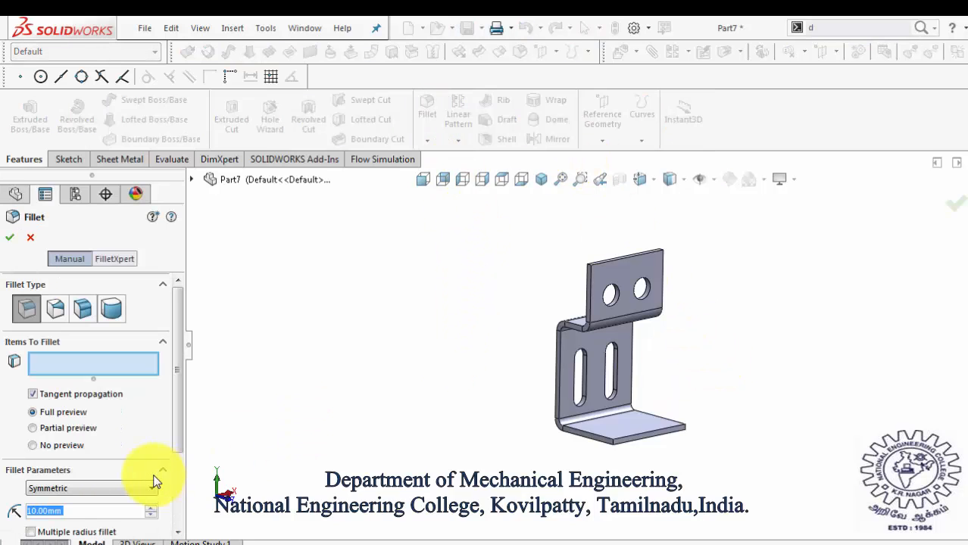
pyautogui.write('5')
pyautogui.press('Return')
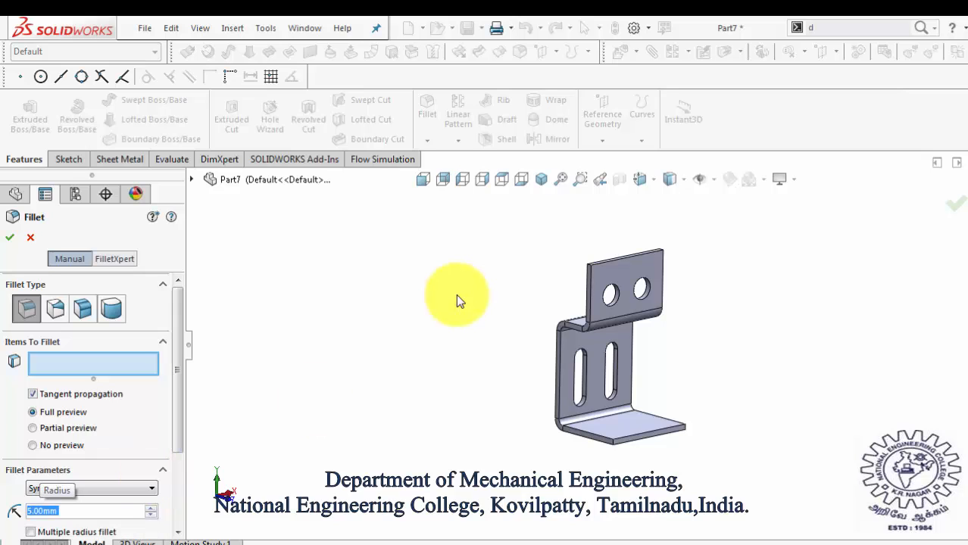
pyautogui.scroll(-5, 589, 280)
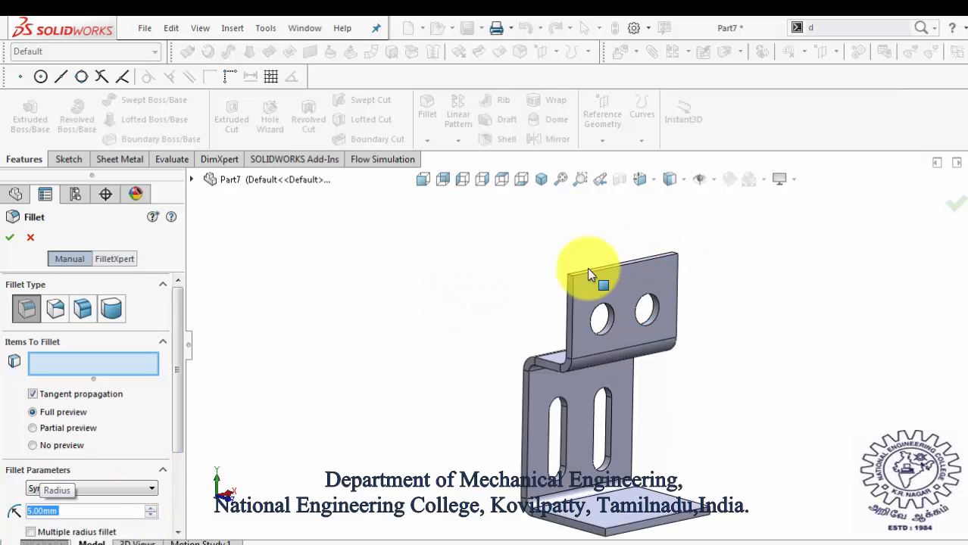
pyautogui.scroll(-2, 591, 291)
pyautogui.click(572, 306)
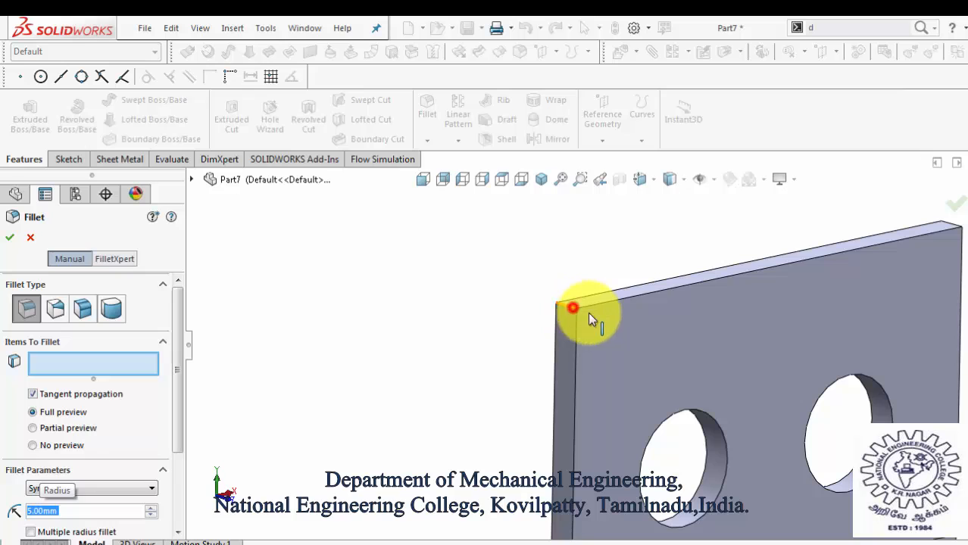
pyautogui.moveTo(835, 326); pyautogui.dragTo(746, 297, button='middle')
pyautogui.scroll(-3, 803, 284)
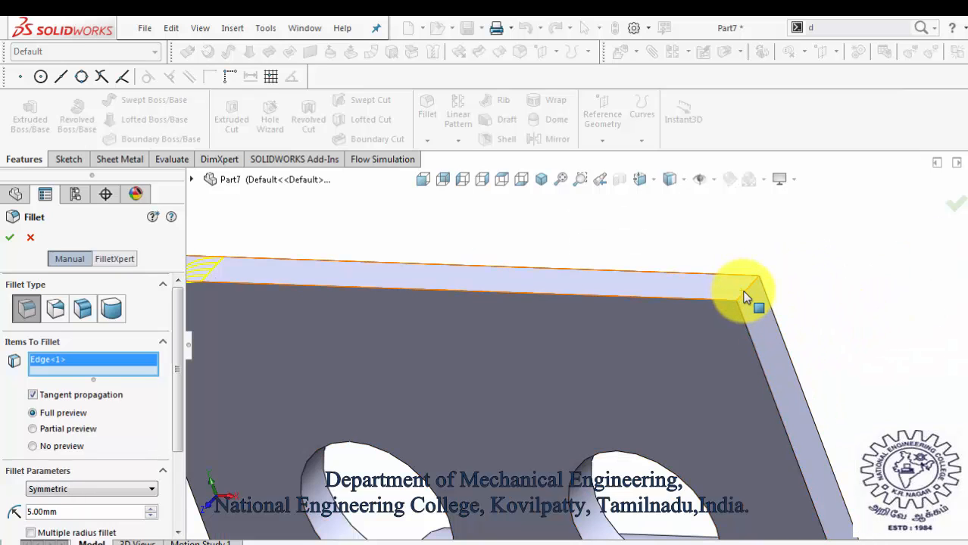
pyautogui.click(746, 297)
pyautogui.scroll(5, 739, 379)
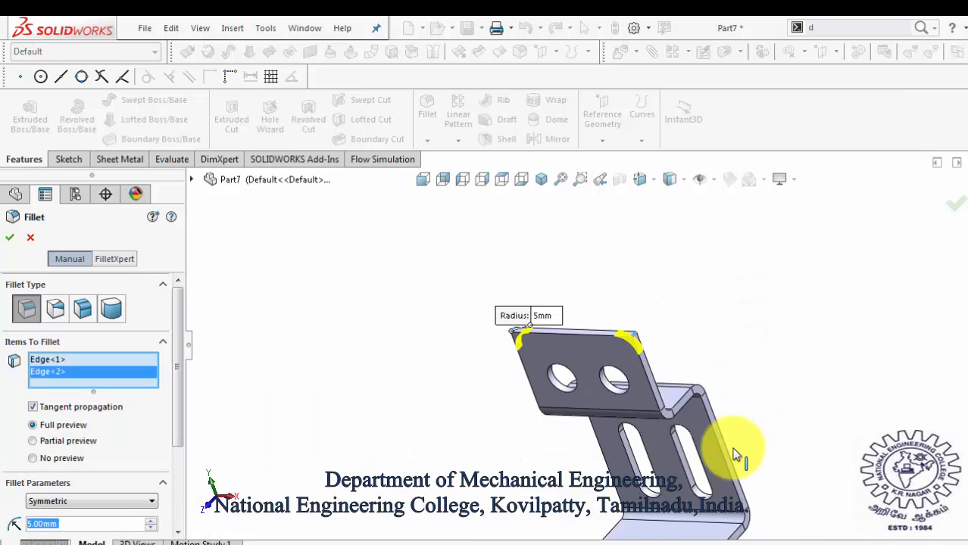
# Add the two outer corner edges of the bottom flange to the fillet and apply it
pyautogui.scroll(-5, 629, 453)
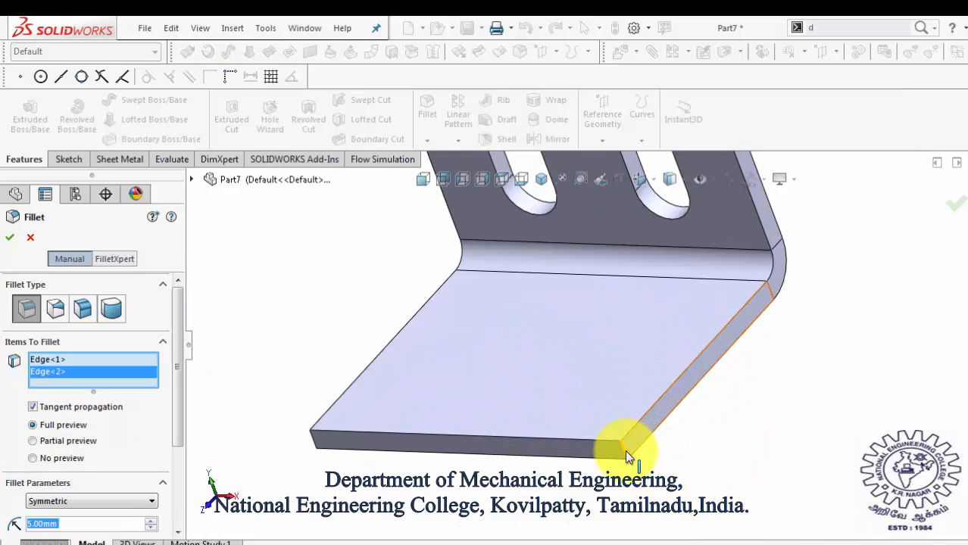
pyautogui.click(627, 457)
pyautogui.moveTo(577, 396); pyautogui.dragTo(455, 413, button='middle')
pyautogui.scroll(-3, 479, 407)
pyautogui.click(487, 403)
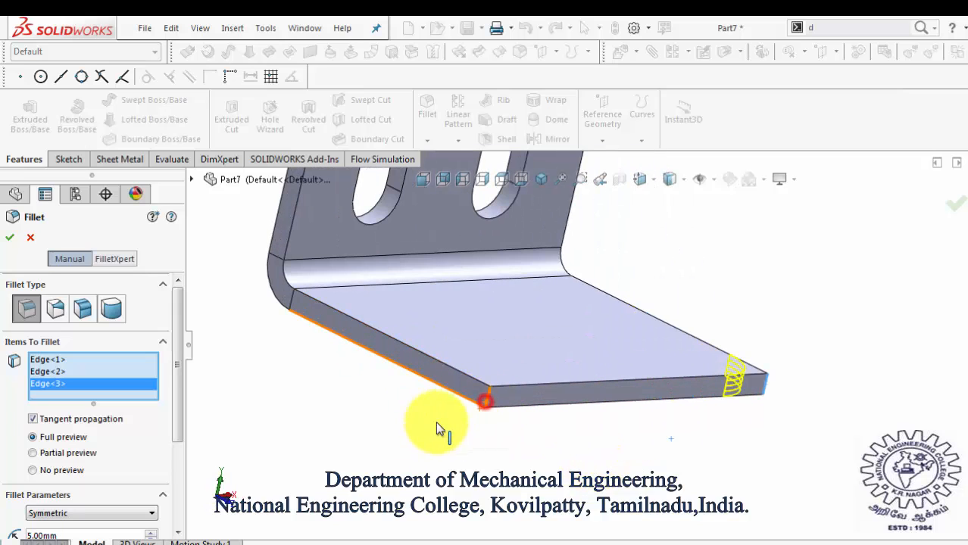
pyautogui.click(10, 237)
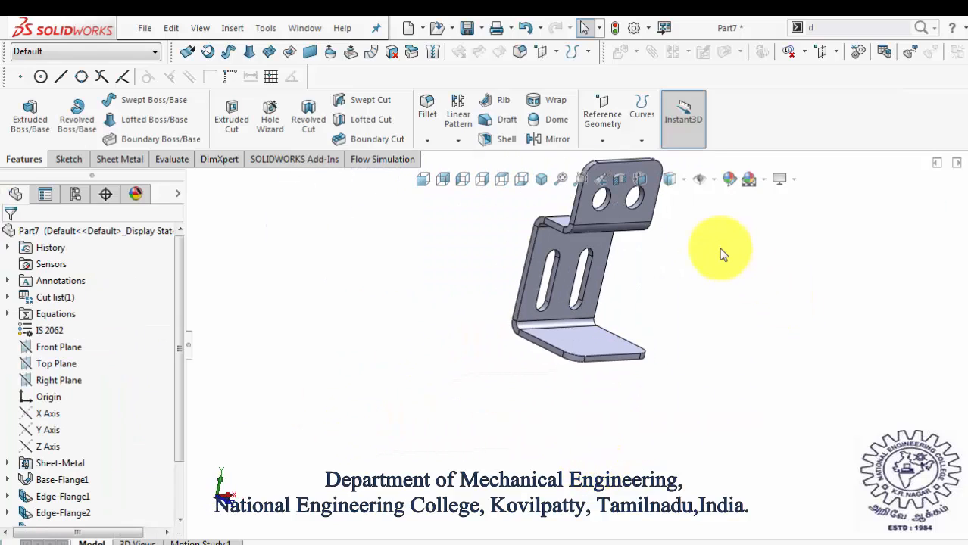
# Sketch a centerpoint straight slot about 10.8 mm wide on the bottom flange, centred on its outer edge's midpoint and perpendicular to that edge
pyautogui.moveTo(745, 313); pyautogui.dragTo(670, 268, button='middle')
pyautogui.scroll(-2, 670, 270)
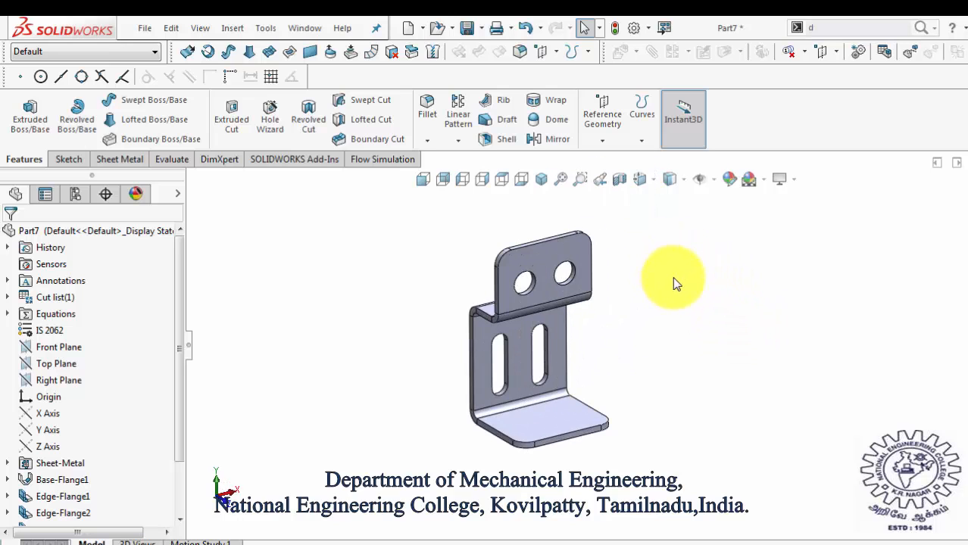
pyautogui.scroll(2, 621, 348)
pyautogui.scroll(-1, 512, 352)
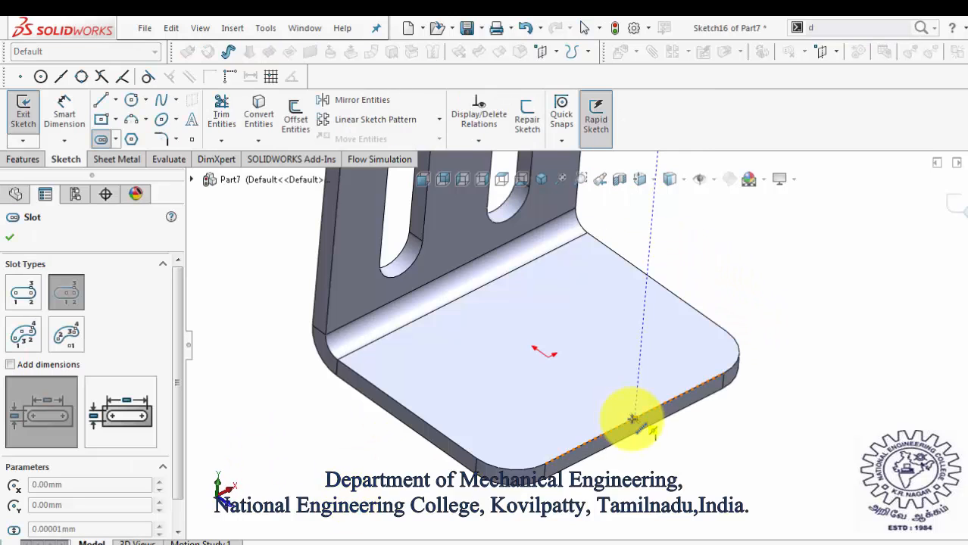
pyautogui.click(634, 420)
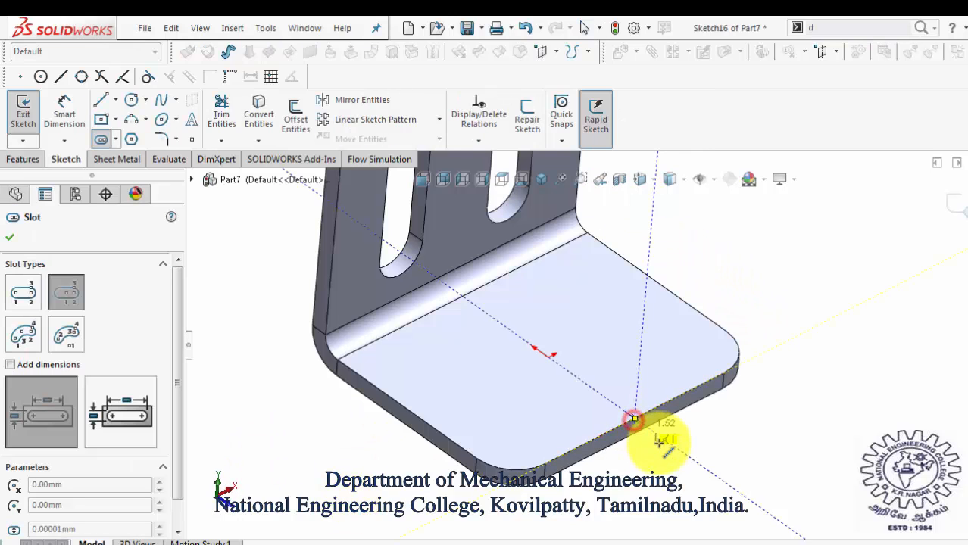
pyautogui.click(706, 470)
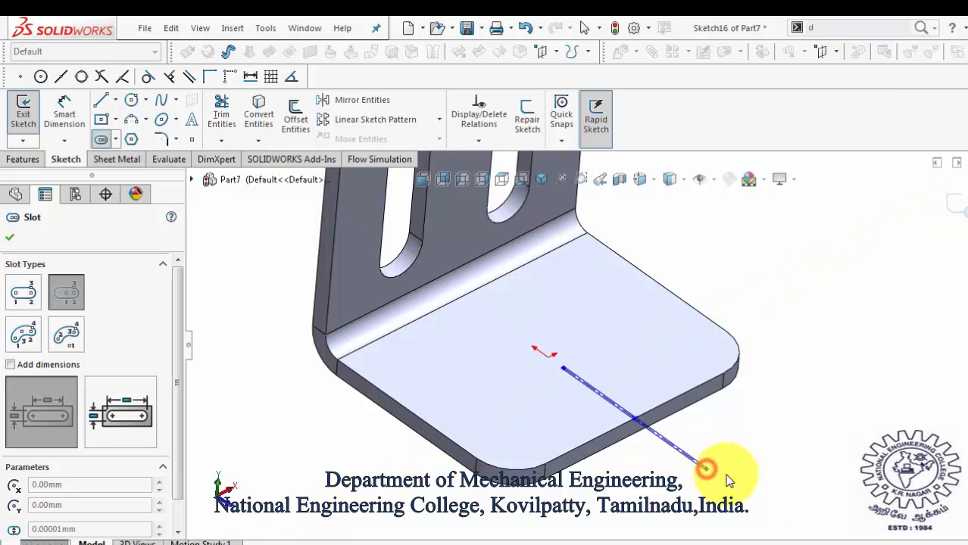
pyautogui.click(729, 442)
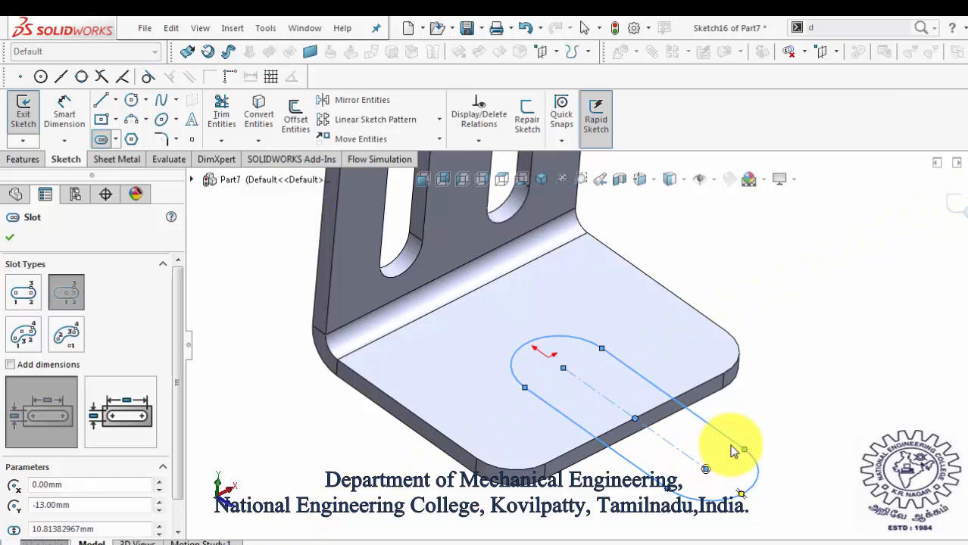
pyautogui.press('Escape')
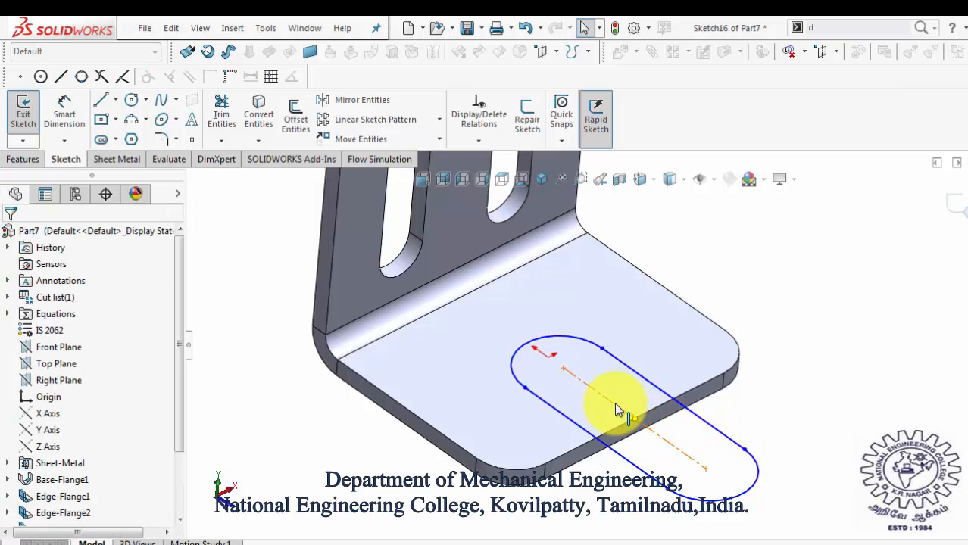
# Draw a line across the slot along the bottom flange's outer edge, joining the slot's two straight sides
pyautogui.press('l')
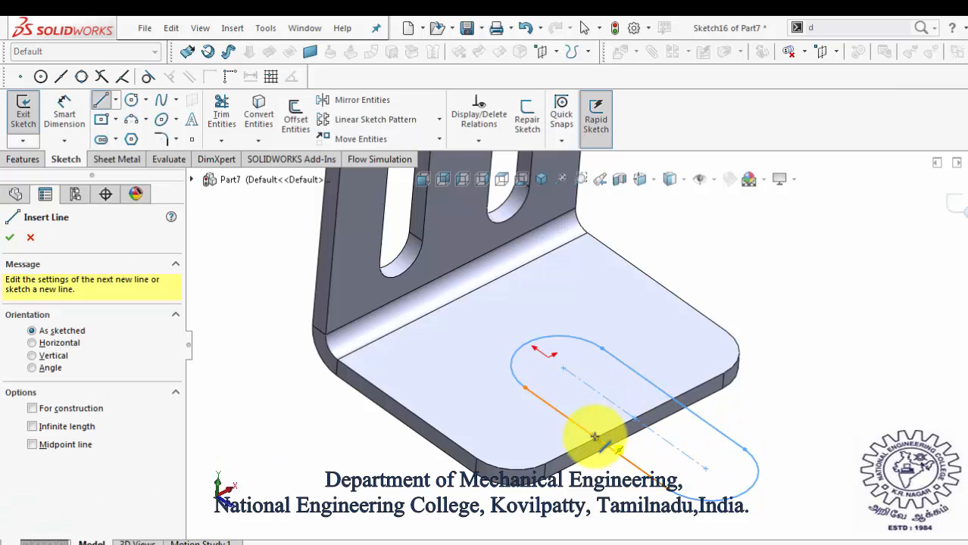
pyautogui.click(597, 437)
pyautogui.click(674, 399)
# Dimension the radius of the slot's inner arc to 7.5 mm
pyautogui.click(594, 332)
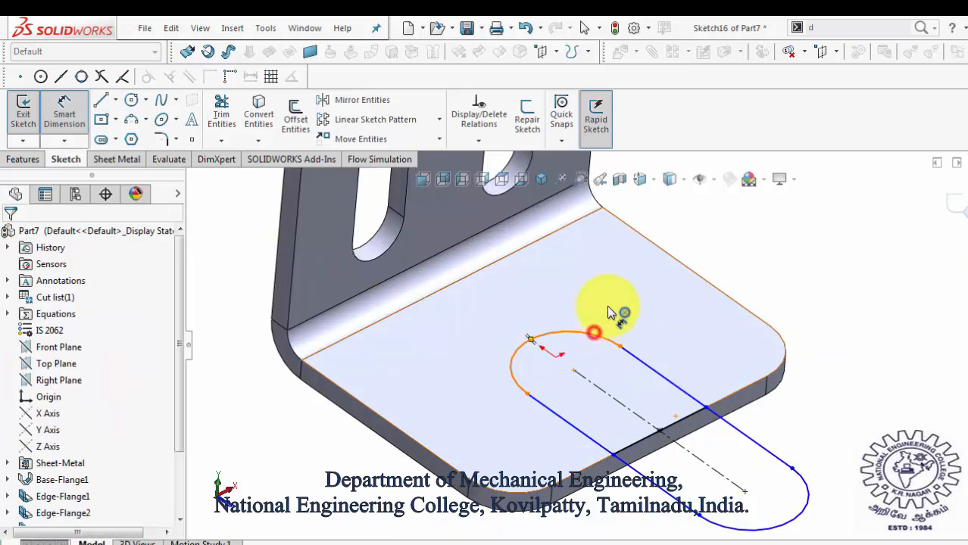
pyautogui.click(593, 295)
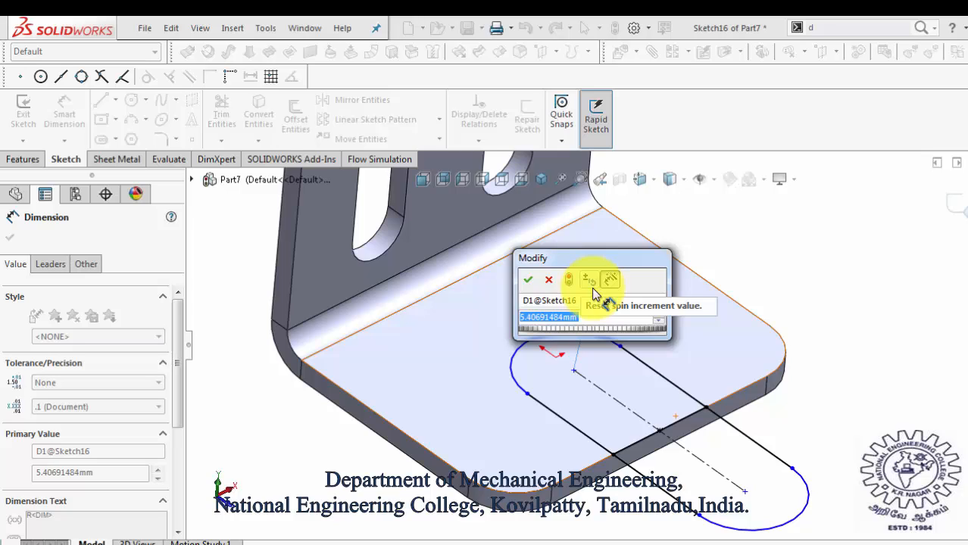
pyautogui.write('7.5')
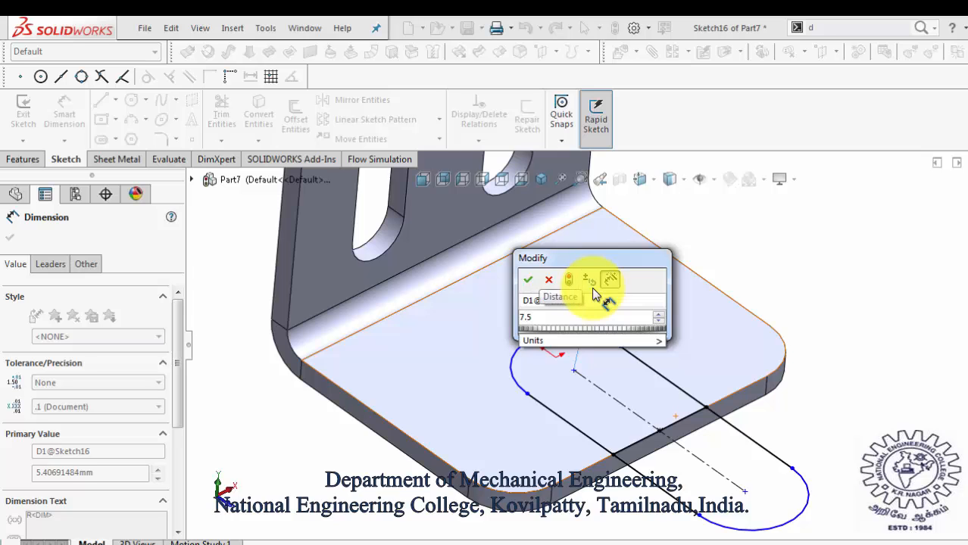
pyautogui.press('Return')
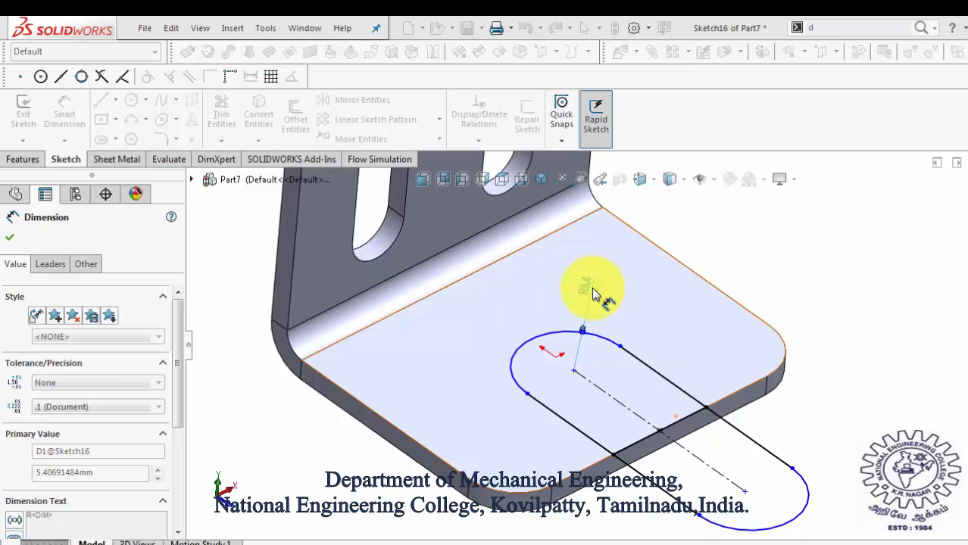
pyautogui.click(750, 271)
# Dimension the distance from the line across the slot to the top of its inner arc to 17.5 mm
pyautogui.scroll(4, 659, 417)
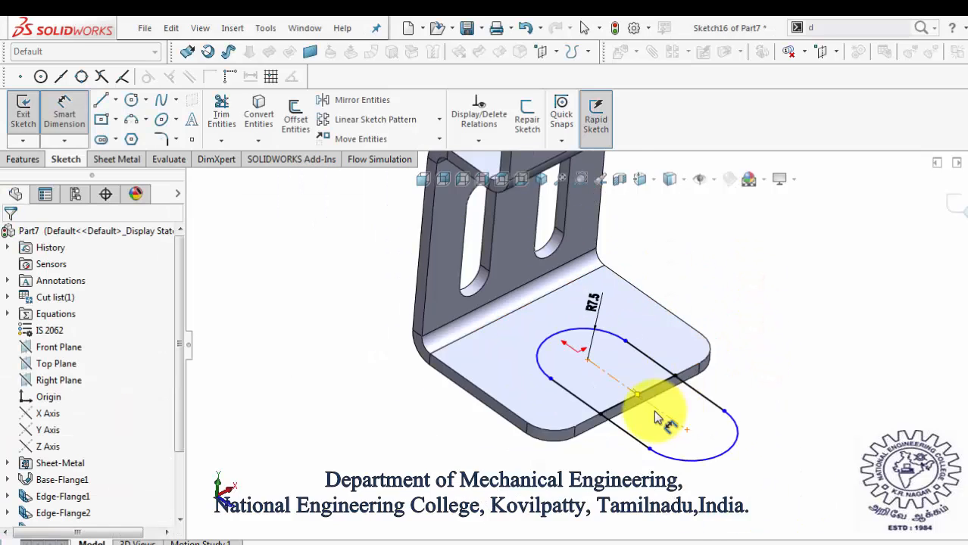
pyautogui.scroll(-3, 602, 372)
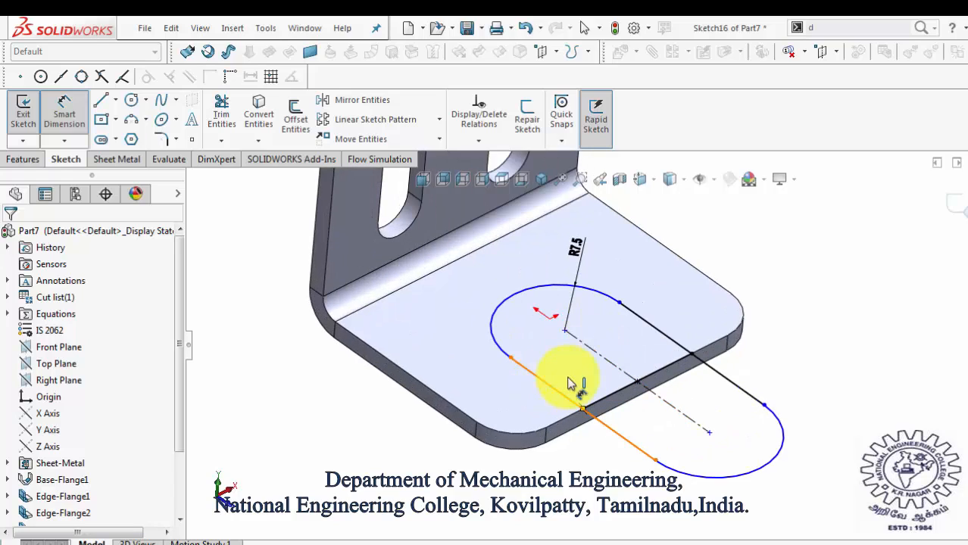
pyautogui.click(617, 392)
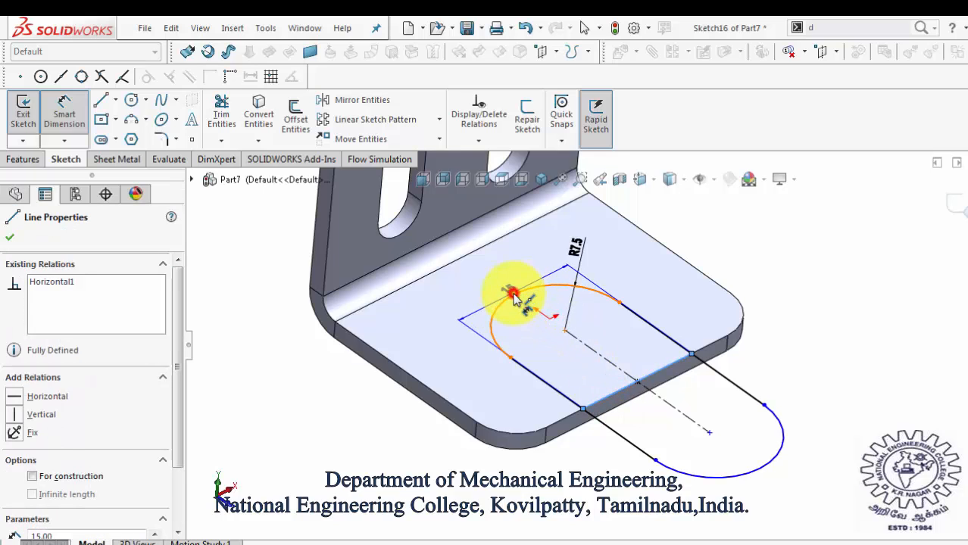
pyautogui.click(513, 295)
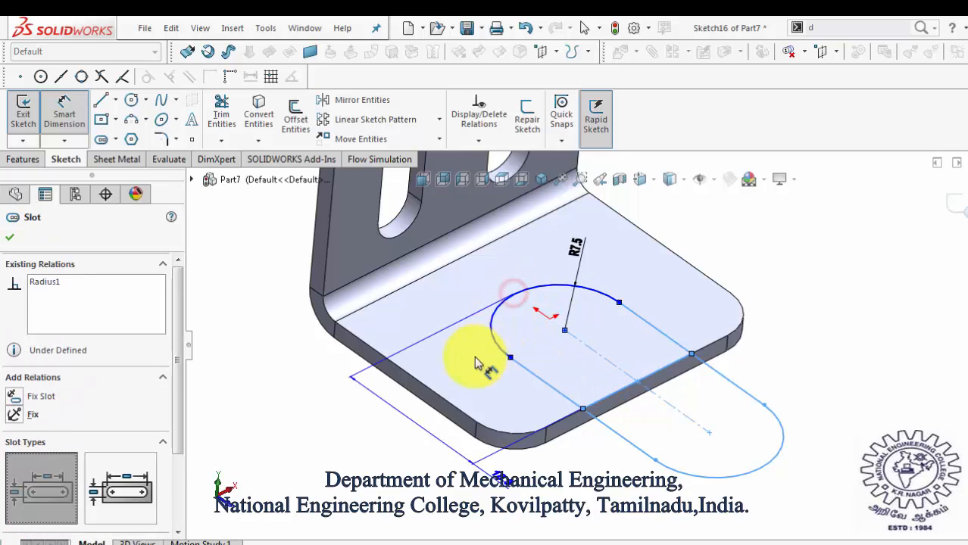
pyautogui.click(372, 476)
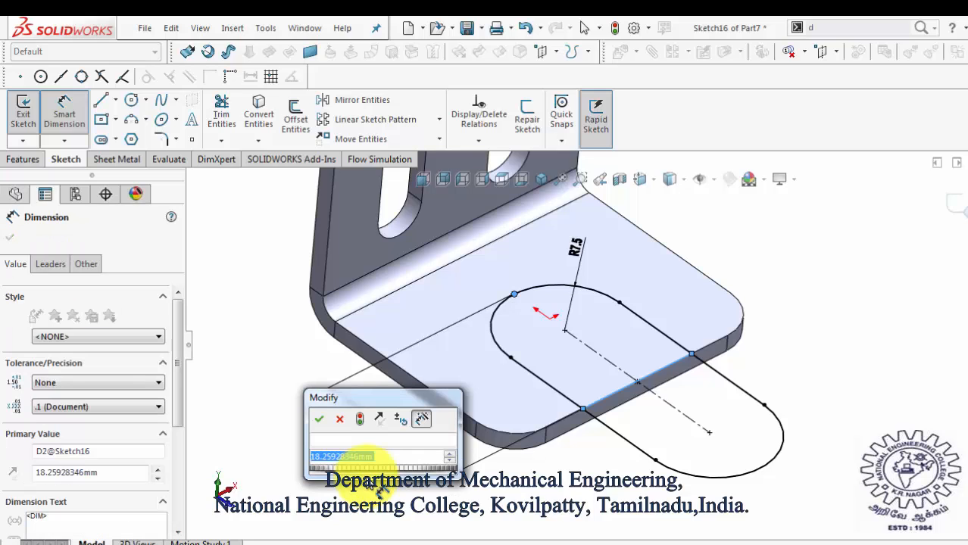
pyautogui.write('17')
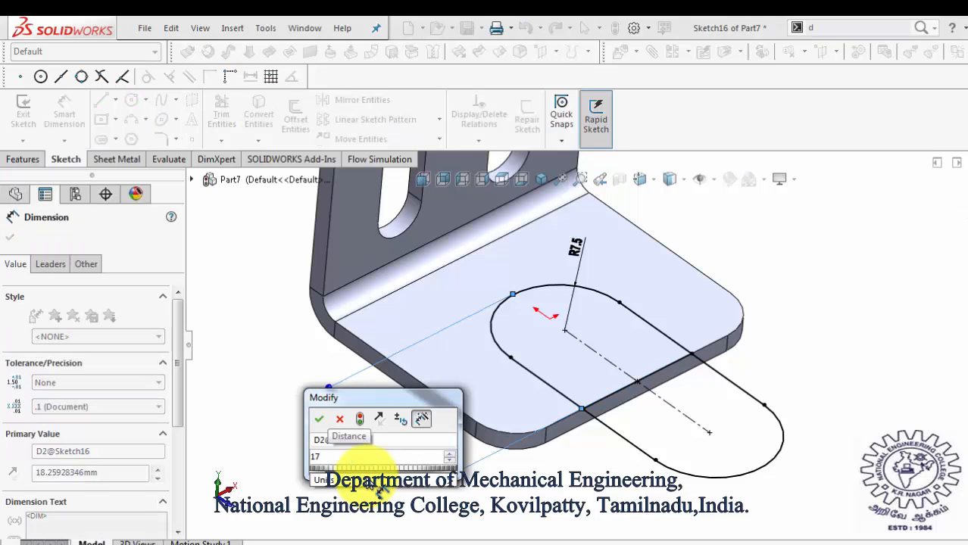
pyautogui.write('.5')
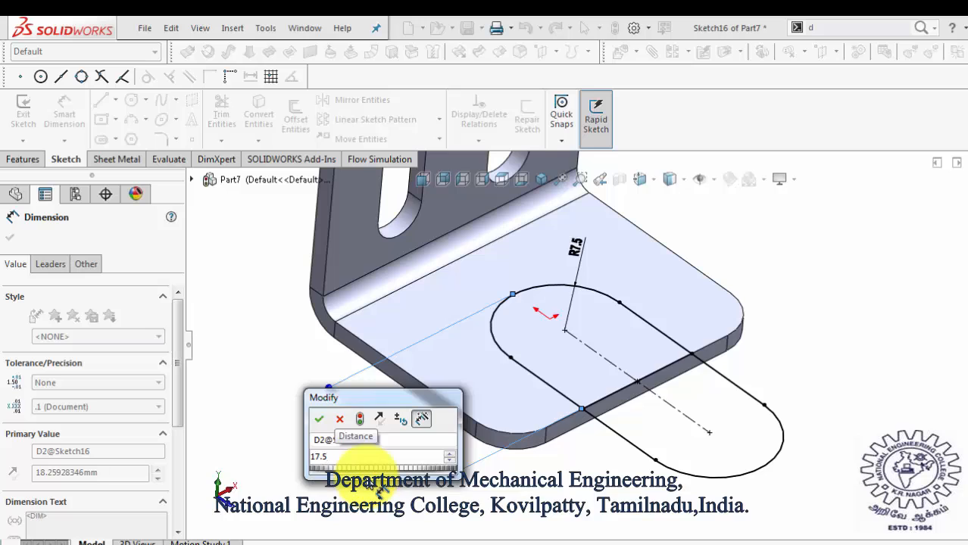
pyautogui.press('Return')
pyautogui.click(367, 479)
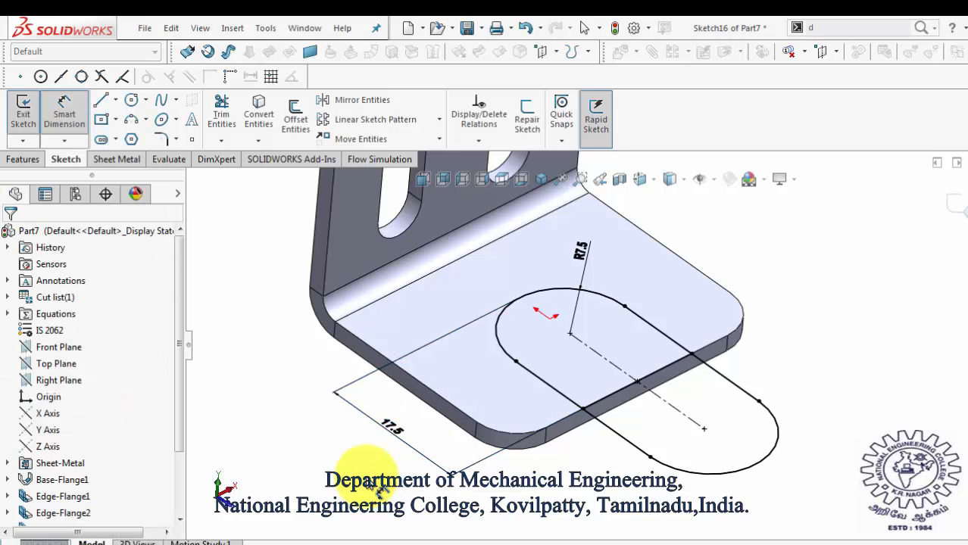
# Trim away the part of the slot that extends beyond the bottom flange's outer edge, accepting the loss of the slot entity
pyautogui.press('t')
pyautogui.moveTo(770, 359); pyautogui.dragTo(658, 446)
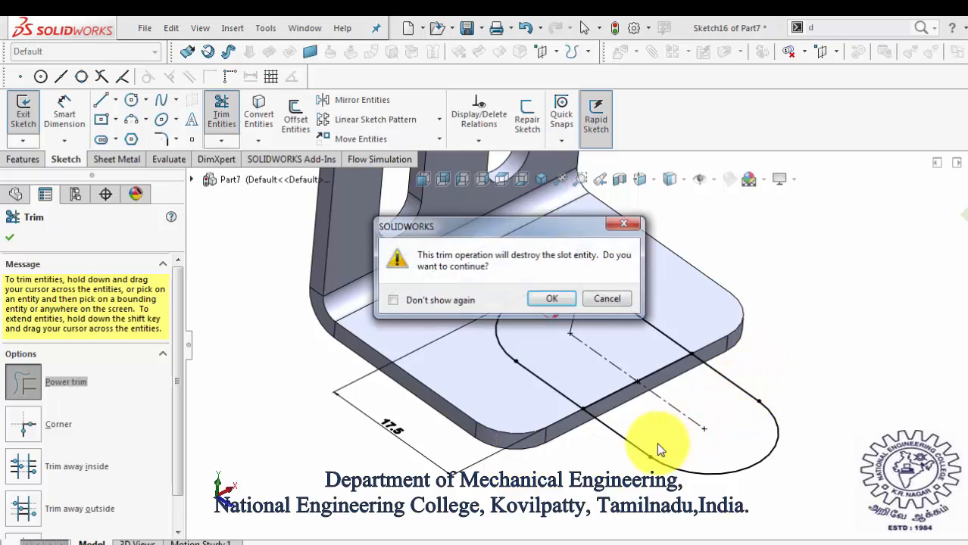
pyautogui.click(552, 299)
pyautogui.moveTo(735, 377)
pyautogui.mouseDown()
pyautogui.moveTo(620, 459)
pyautogui.moveTo(719, 471)
pyautogui.mouseUp()
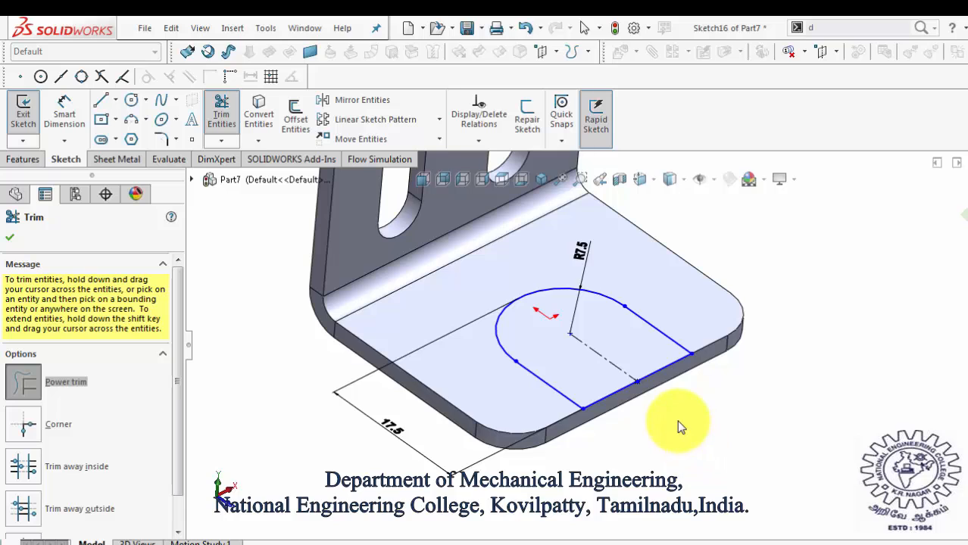
pyautogui.click(13, 241)
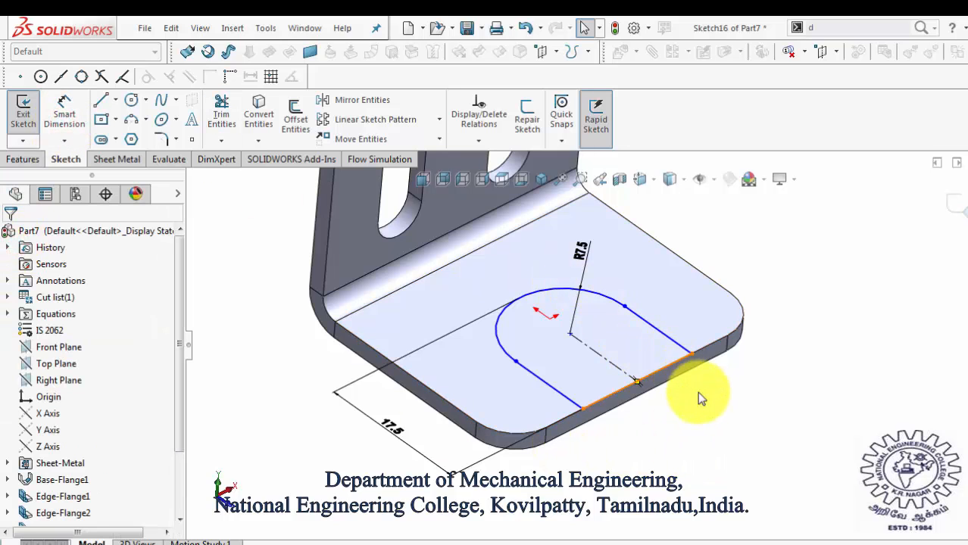
# Make the line across the slot's open end collinear with the bottom flange's outer edge
pyautogui.moveTo(704, 410); pyautogui.dragTo(722, 465, button='middle')
pyautogui.scroll(-6, 683, 410)
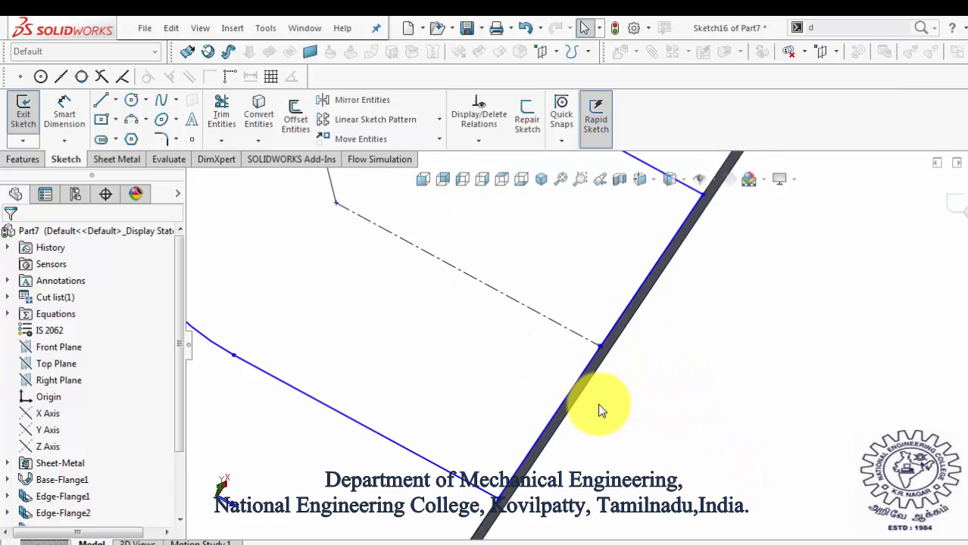
pyautogui.click(580, 392)
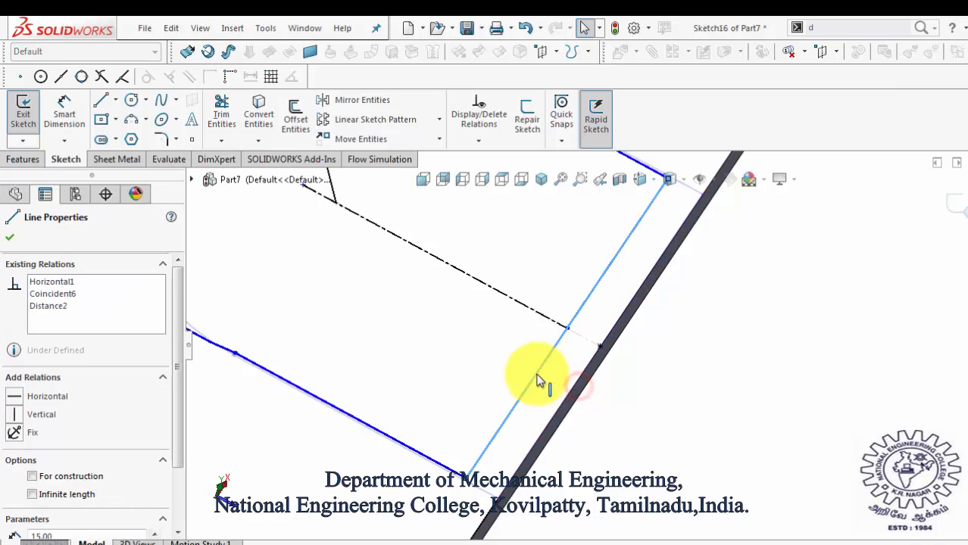
pyautogui.keyDown('ctrl'); pyautogui.click(572, 397); pyautogui.keyUp('ctrl')
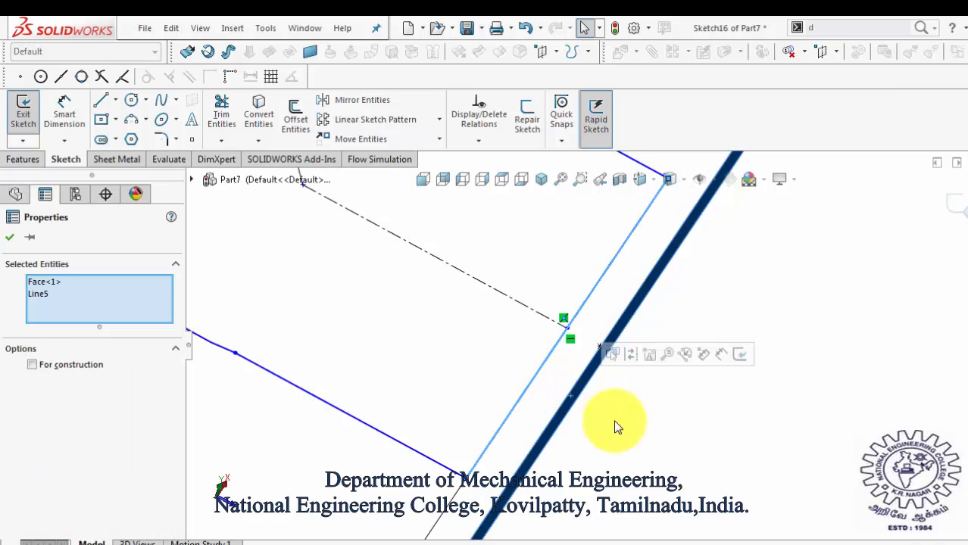
pyautogui.click(616, 423)
pyautogui.click(564, 402)
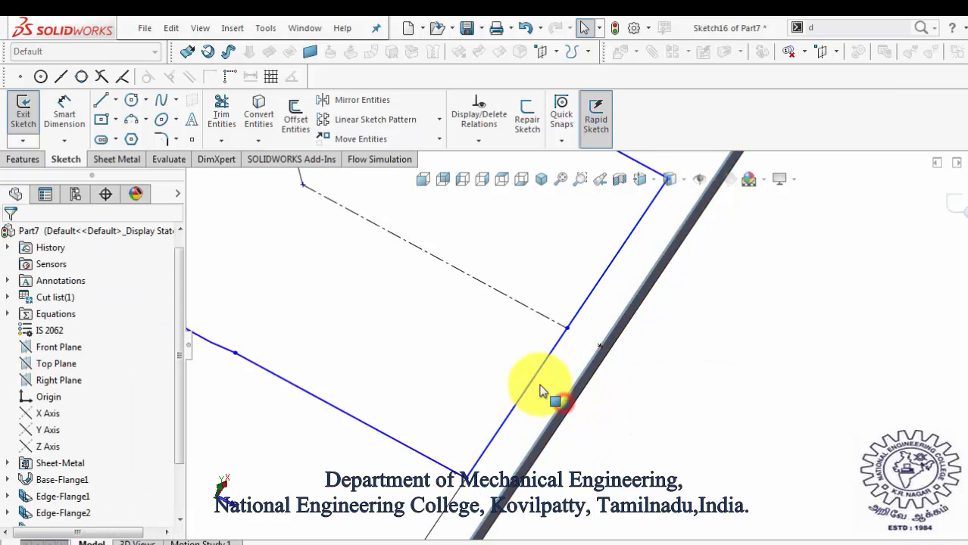
pyautogui.keyDown('ctrl'); pyautogui.click(534, 379); pyautogui.keyUp('ctrl')
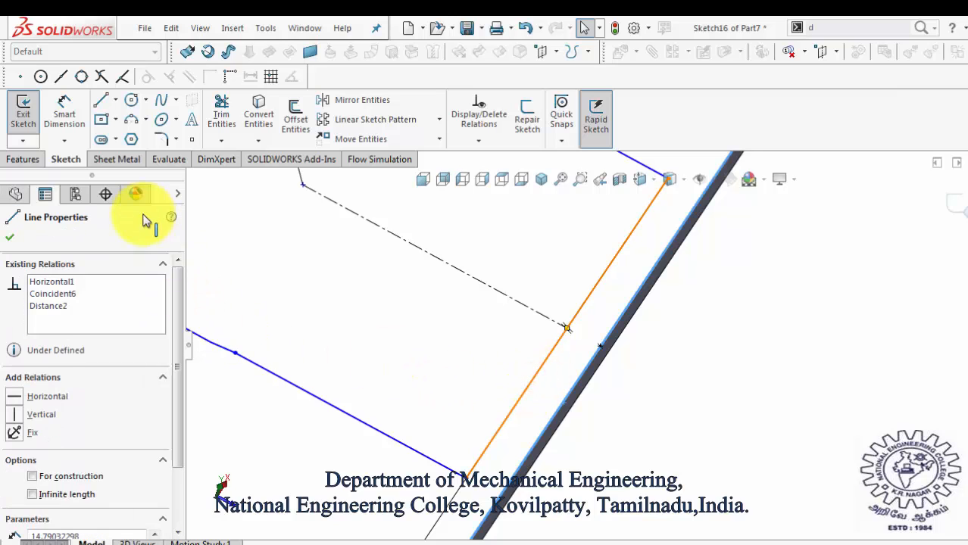
pyautogui.click(44, 392)
pyautogui.click(670, 401)
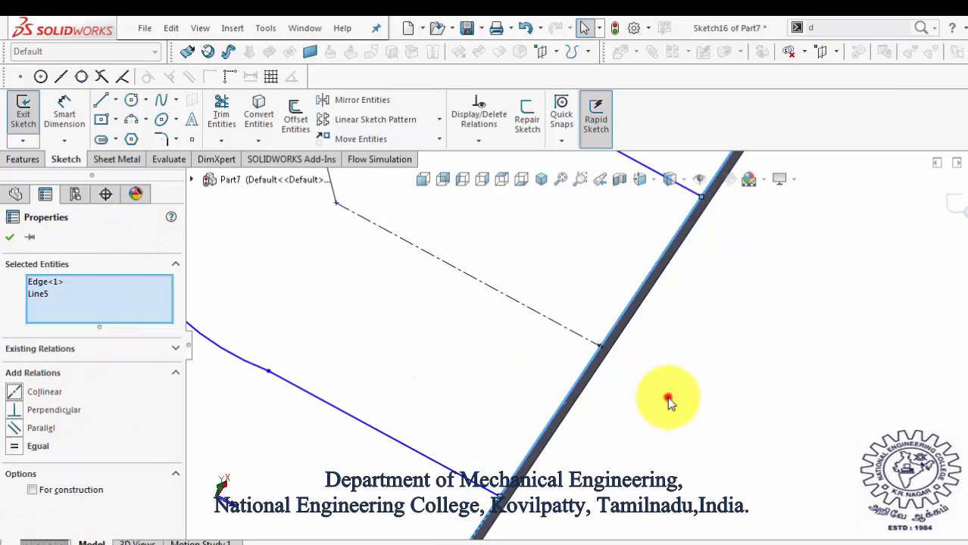
pyautogui.scroll(6, 670, 401)
pyautogui.scroll(-1, 551, 294)
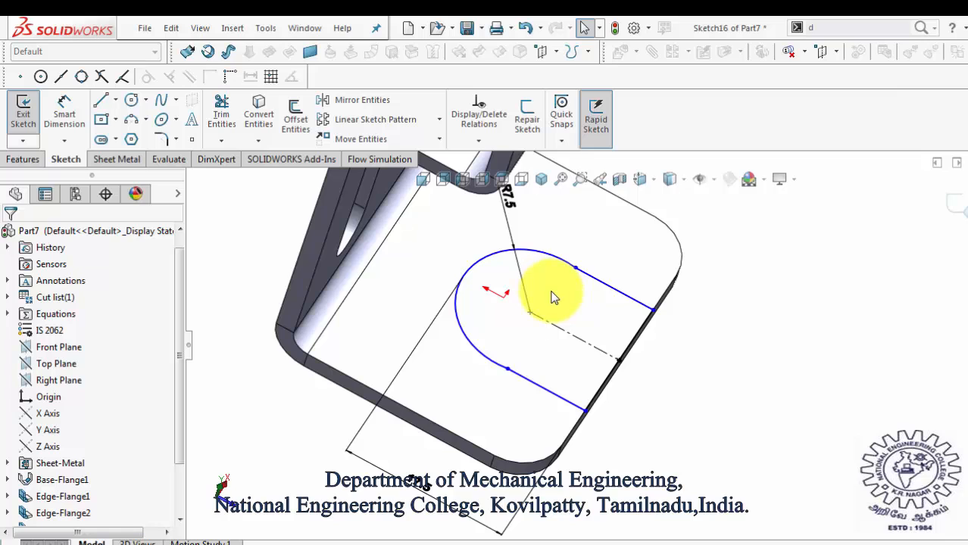
# Cut the open-ended slot profile through the bottom flange as a blind extruded cut, 10 mm deep, with the normal cut option
pyautogui.scroll(5, 795, 277)
pyautogui.scroll(-2, 723, 289)
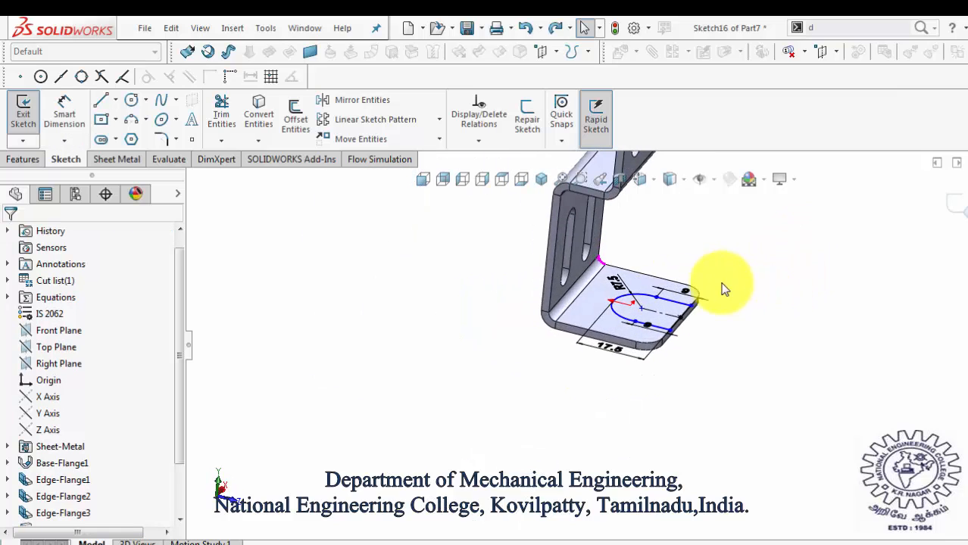
pyautogui.scroll(4, 723, 289)
pyautogui.scroll(-4, 613, 359)
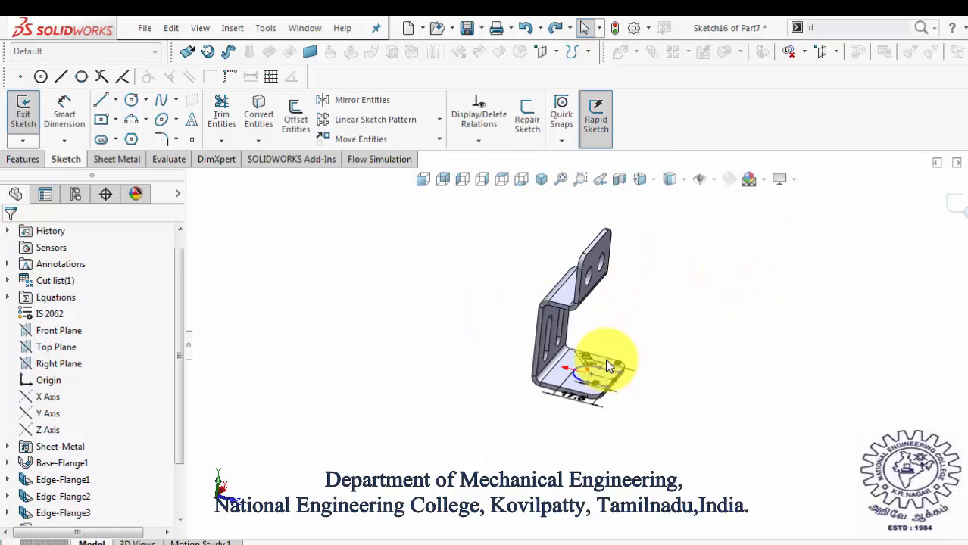
pyautogui.click(10, 161)
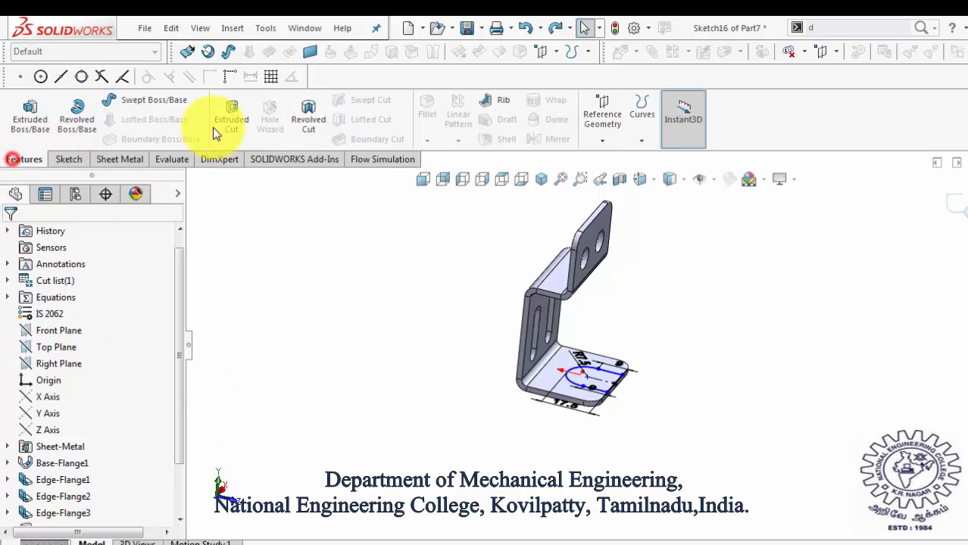
pyautogui.click(232, 122)
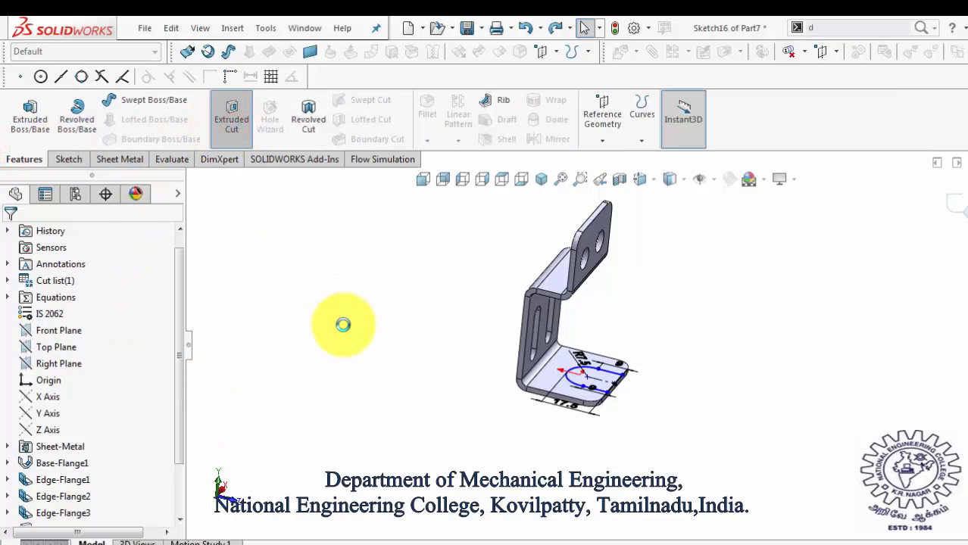
pyautogui.click(7, 238)
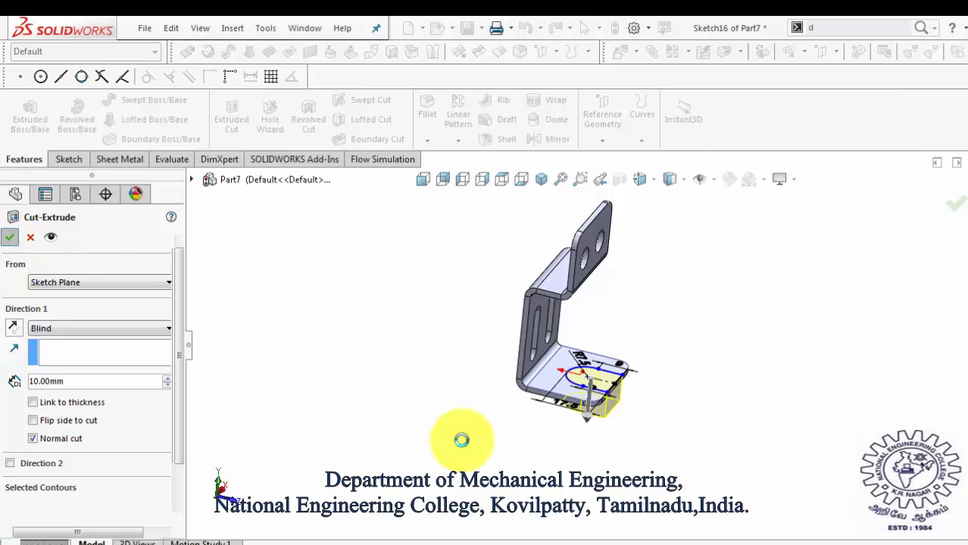
pyautogui.click(464, 440)
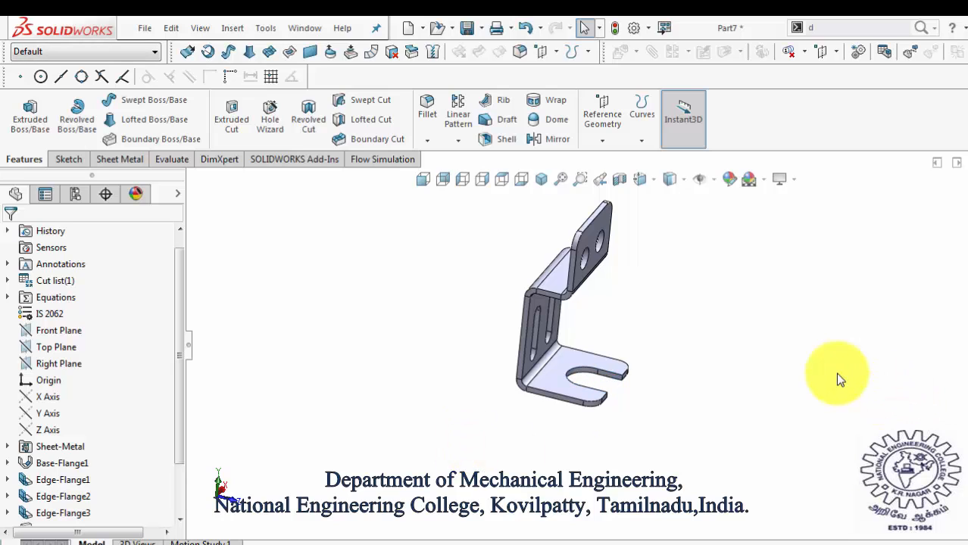
pyautogui.hotkey('ctrl', '7')
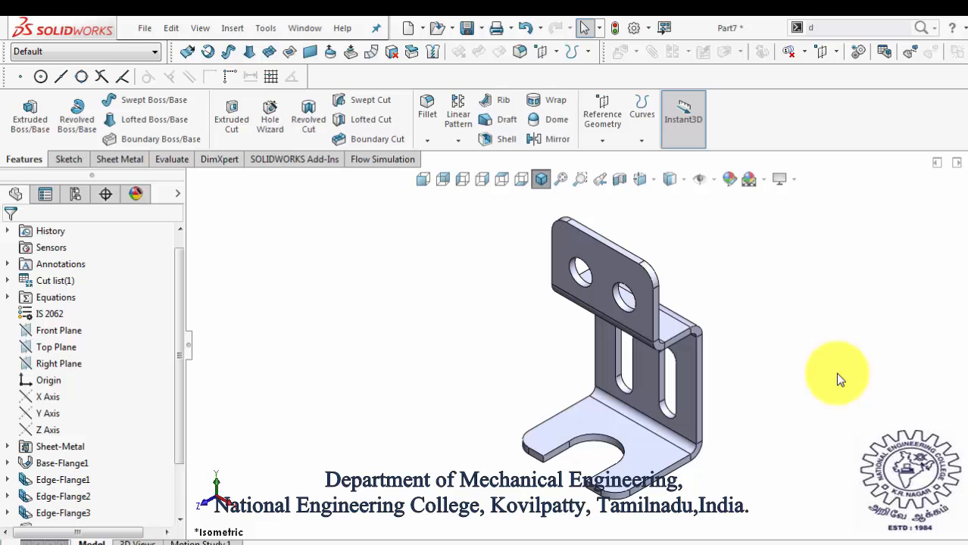
# Flatten the sheet metal bracket to view its flat pattern, and return it to the folded state
pyautogui.click(119, 160)
pyautogui.click(517, 139)
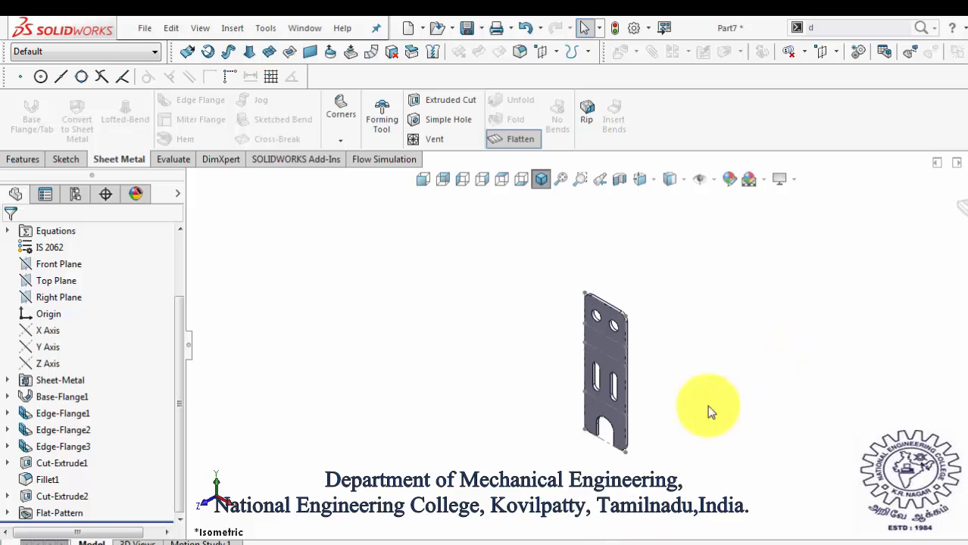
pyautogui.scroll(-2, 643, 434)
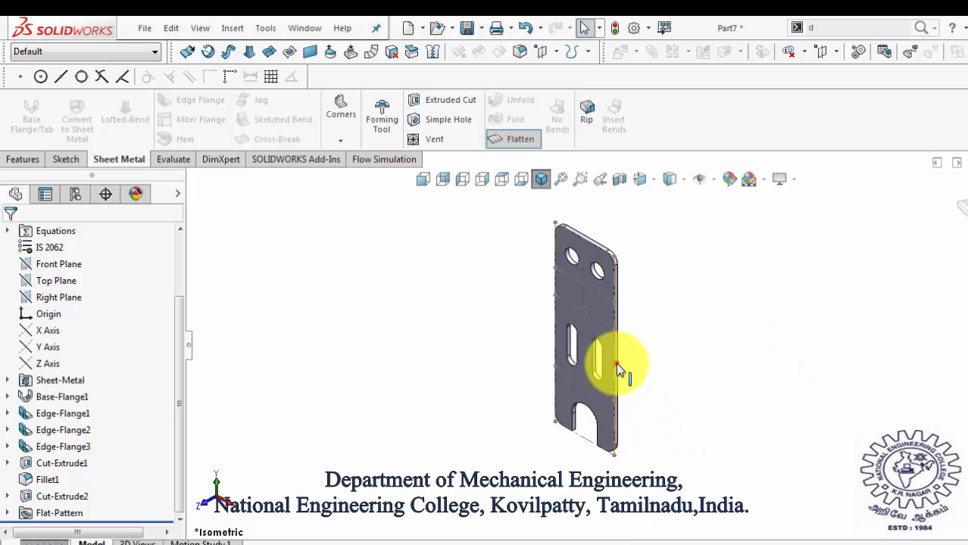
pyautogui.click(616, 363)
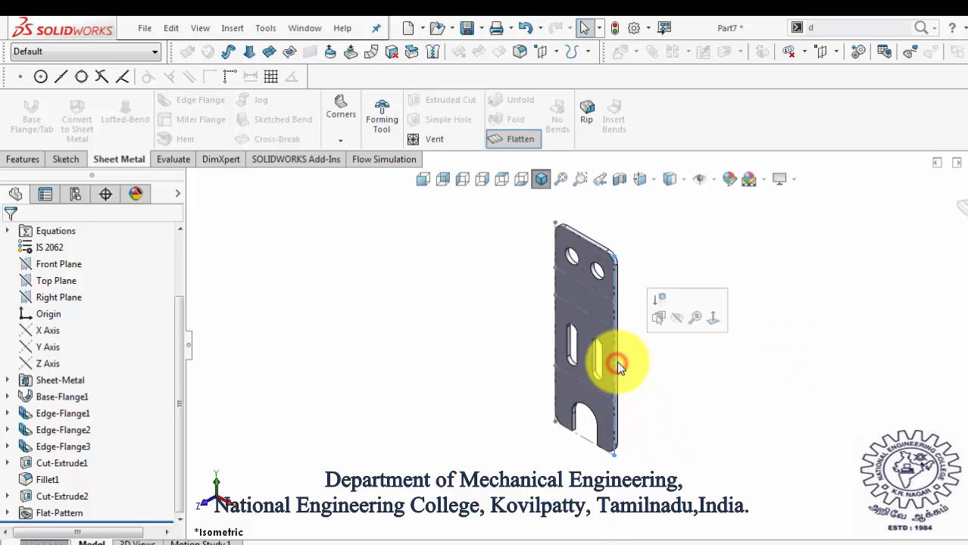
pyautogui.click(657, 374)
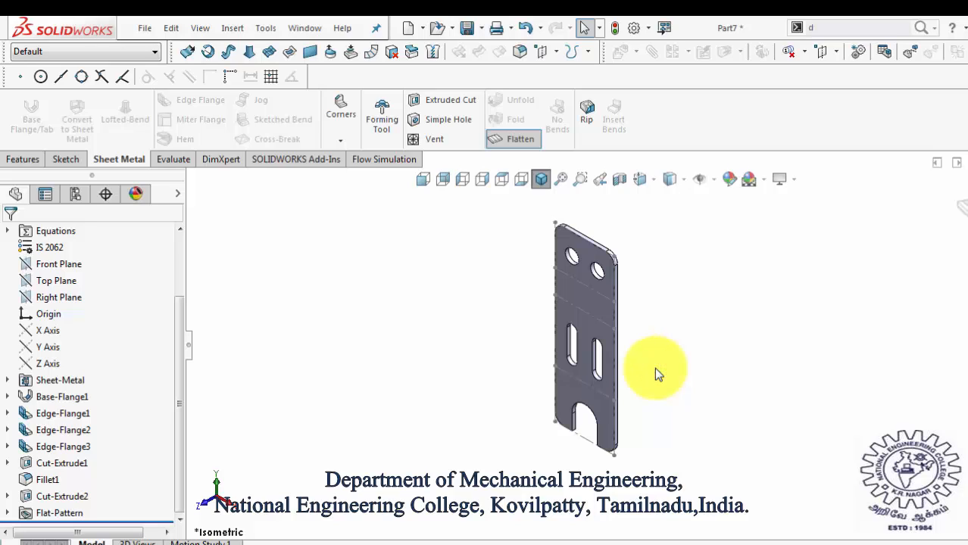
pyautogui.click(515, 140)
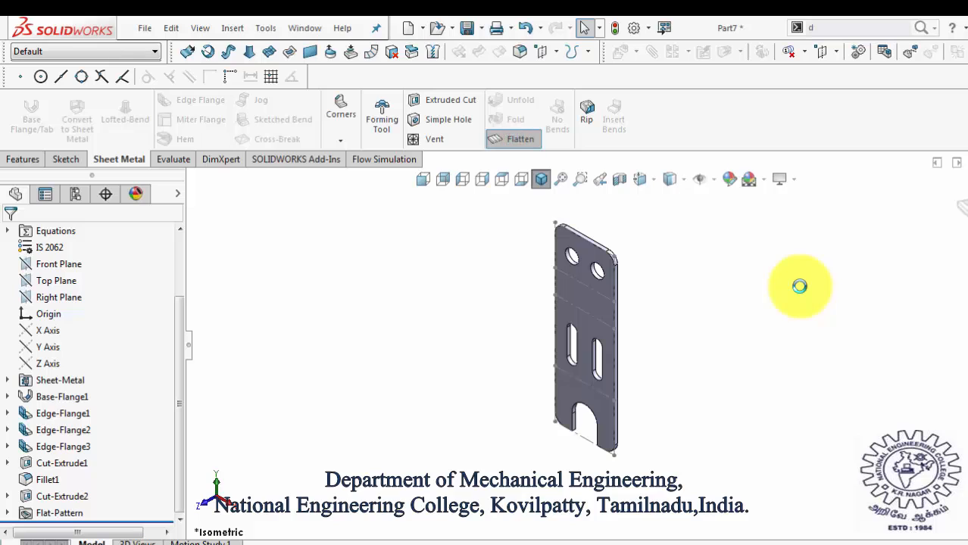